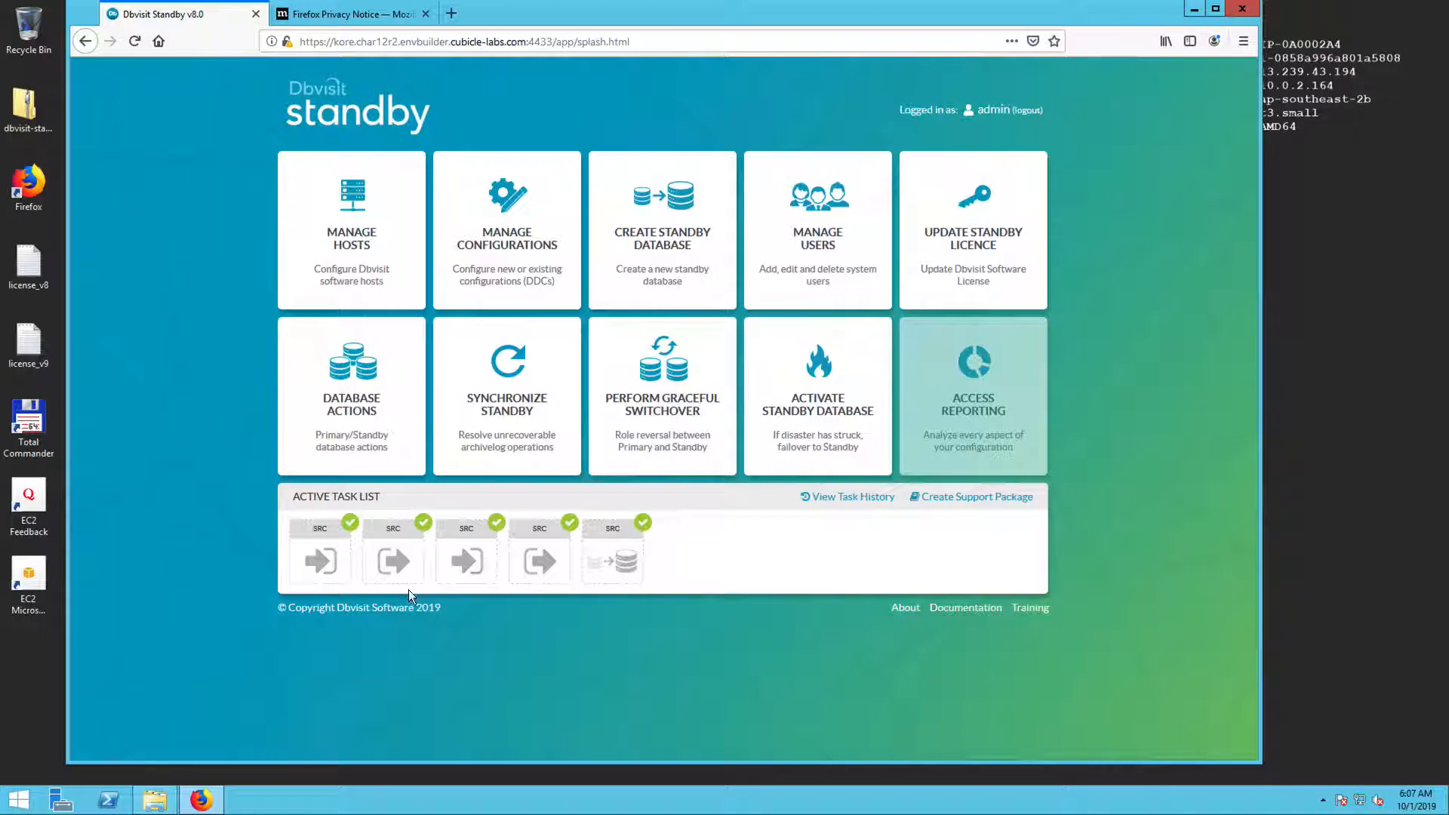
- Review the SRC configuration's installed version and check the daemon status on both the tahi and rua hosts
{"action": "left_click", "coordinate": [510, 278]}
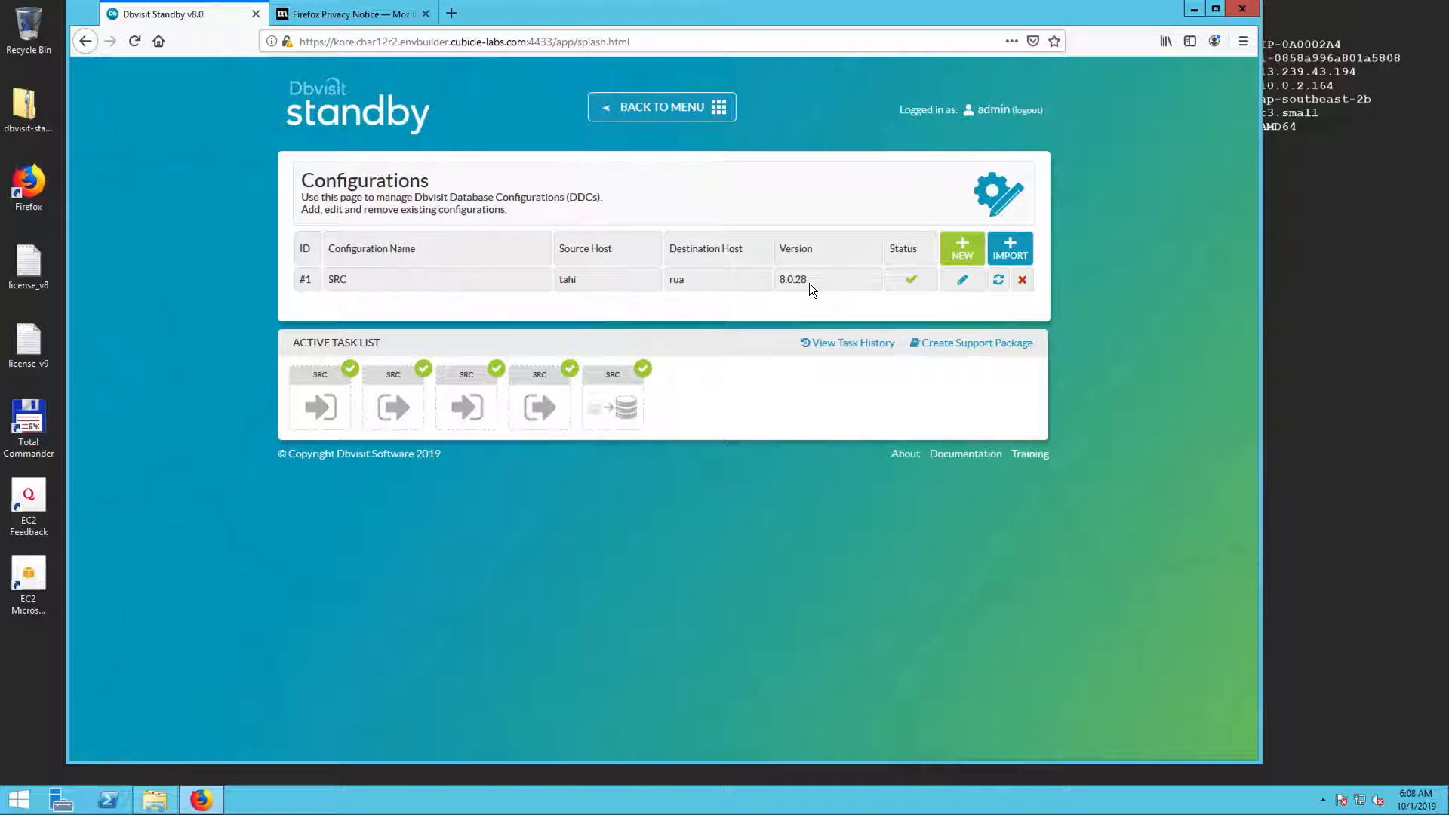
{"action": "left_click", "coordinate": [653, 112]}
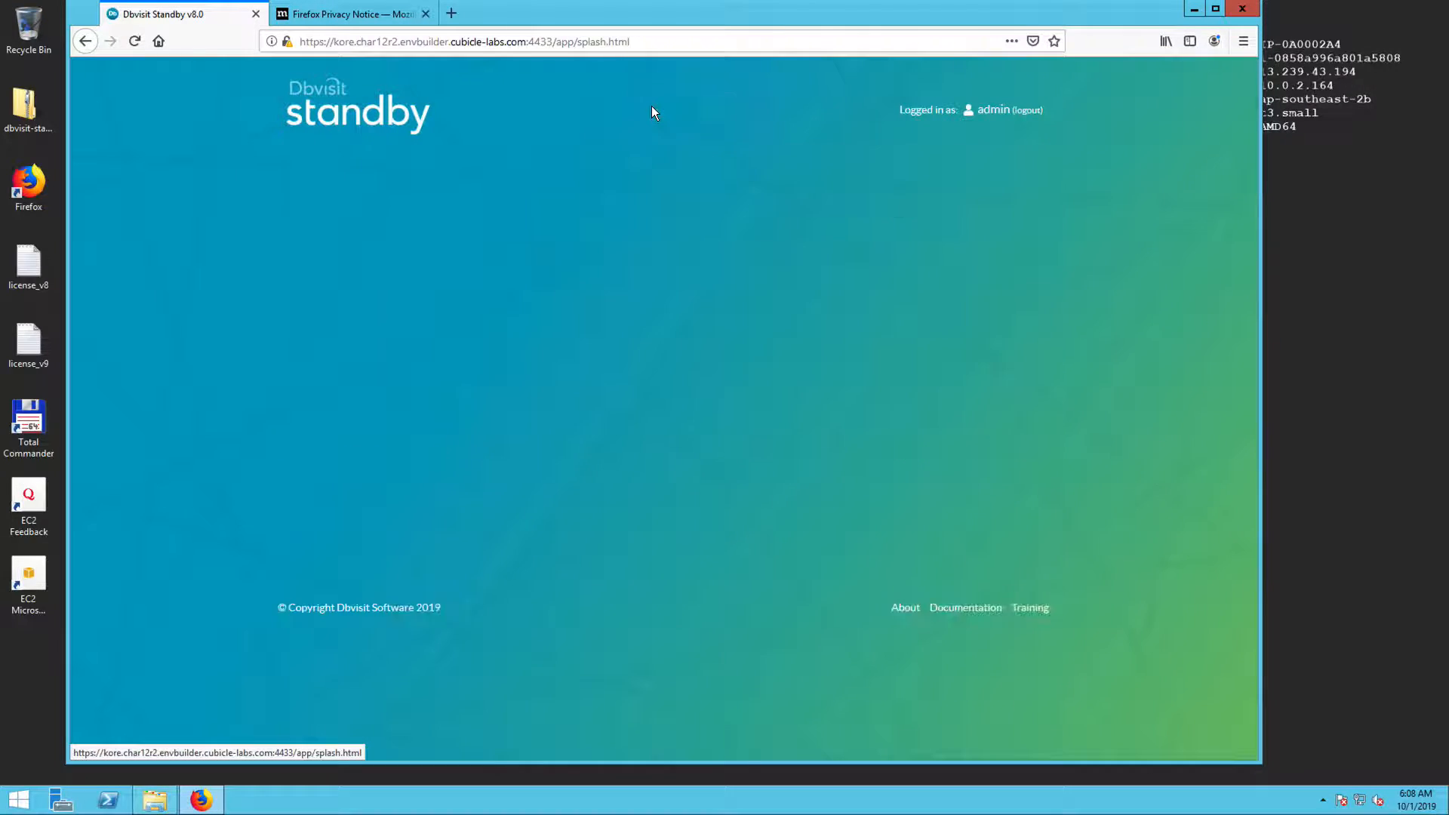
{"action": "left_click", "coordinate": [359, 420]}
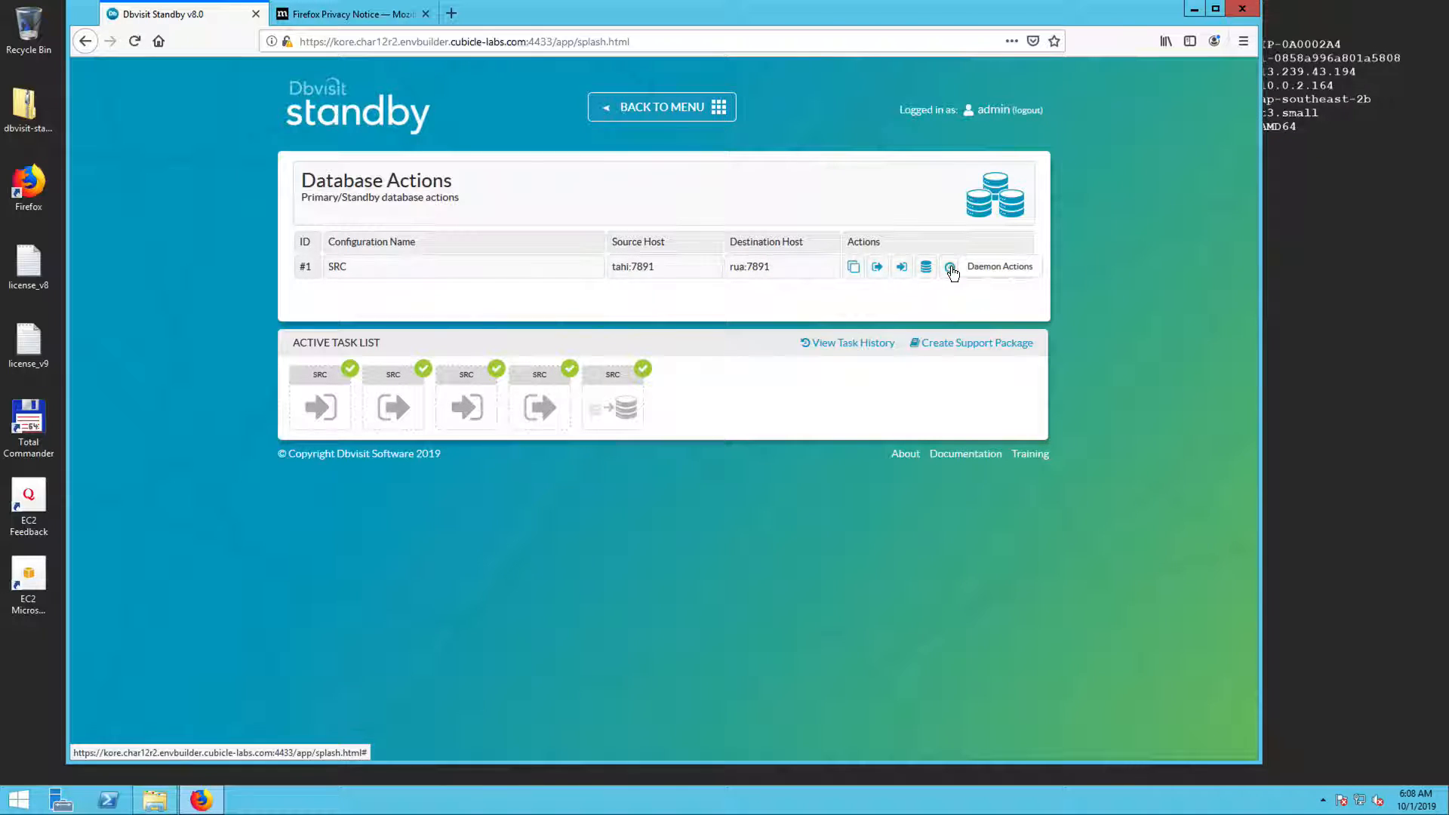
{"action": "left_click", "coordinate": [950, 268]}
{"action": "left_click", "coordinate": [583, 316]}
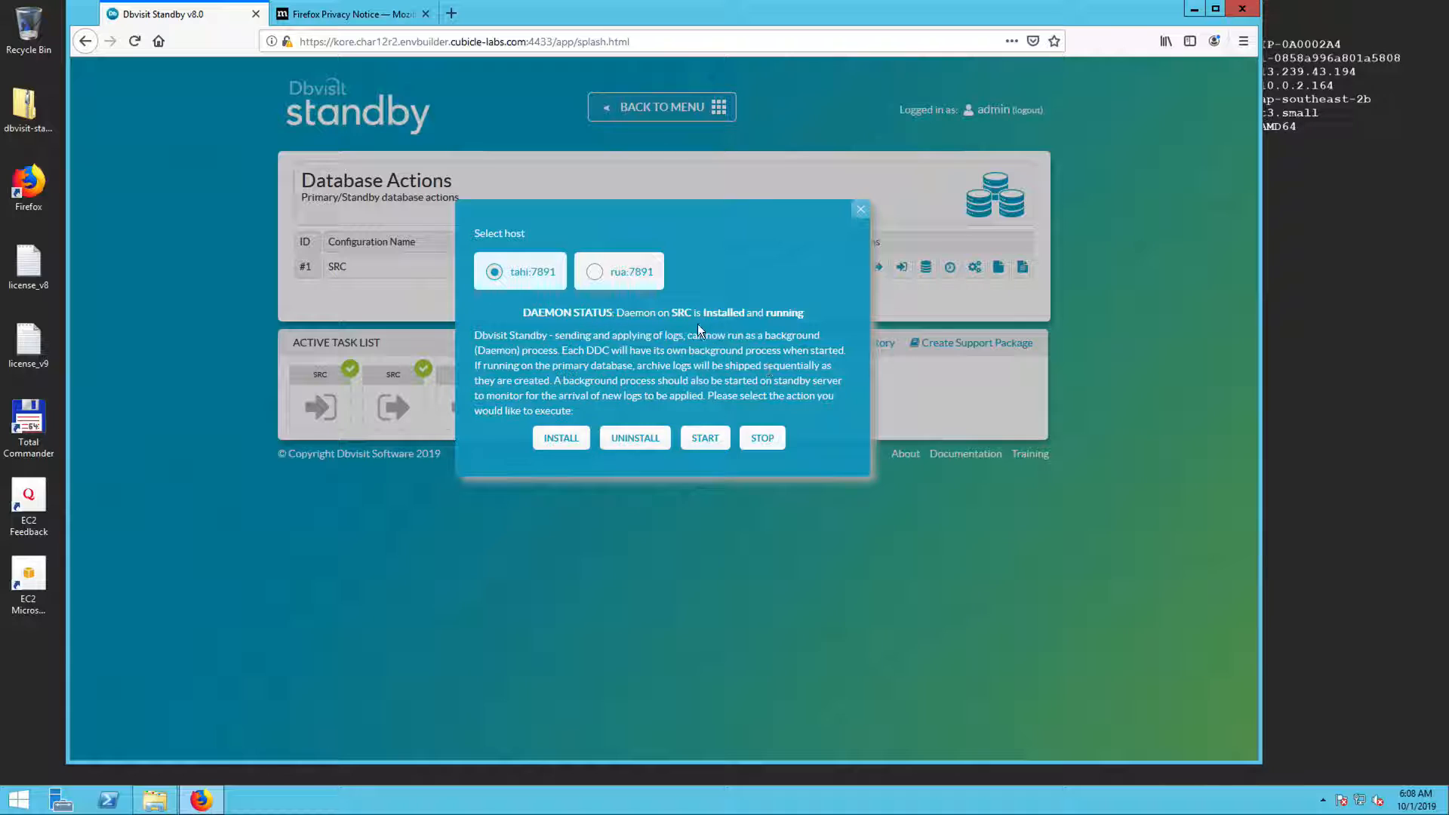
{"action": "left_click", "coordinate": [597, 281]}
{"action": "left_click", "coordinate": [857, 214]}
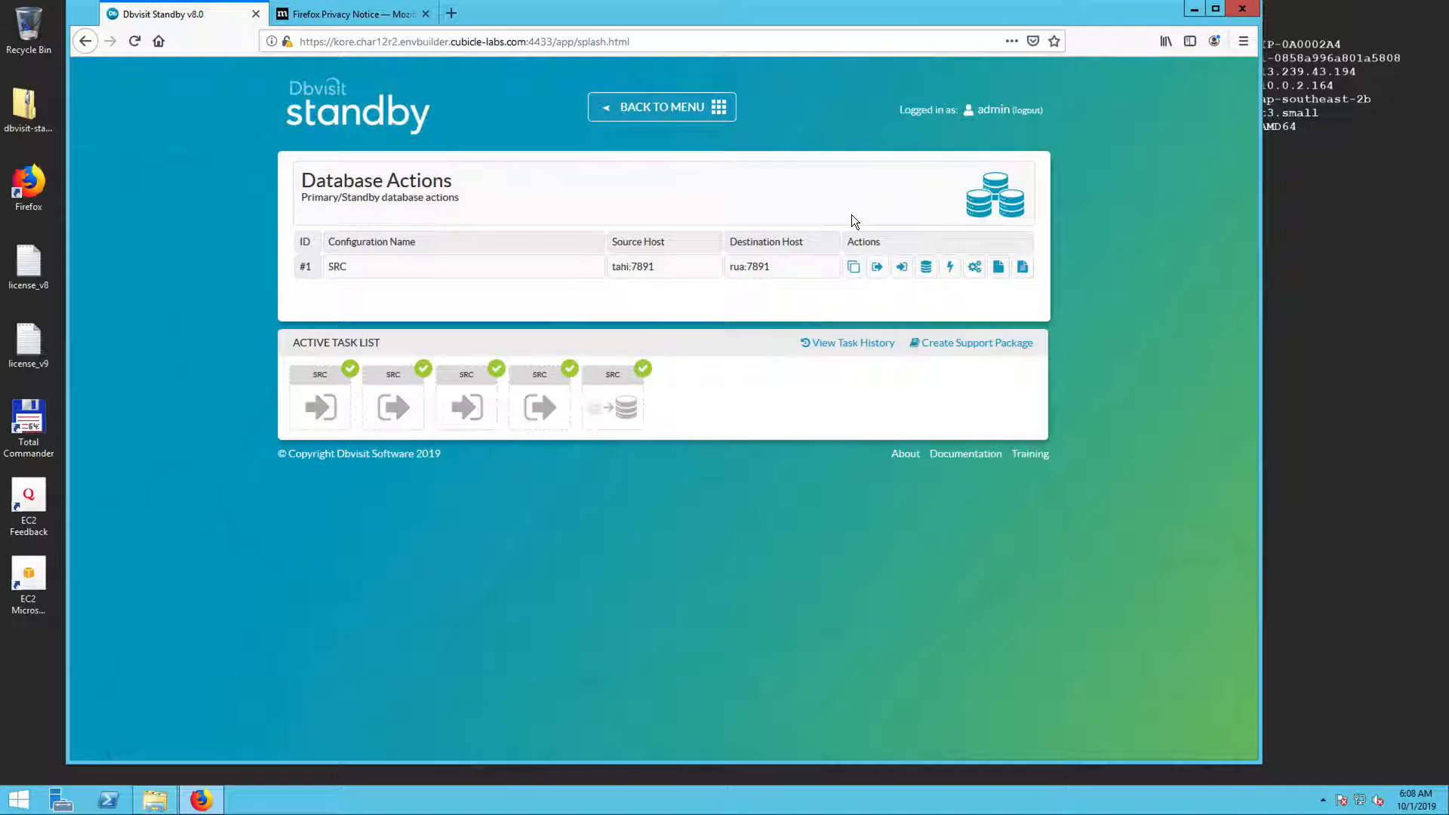
- Check the log gap between source and destination for the SRC configuration, closing the report and returning to the main menu
{"action": "left_click", "coordinate": [853, 267]}
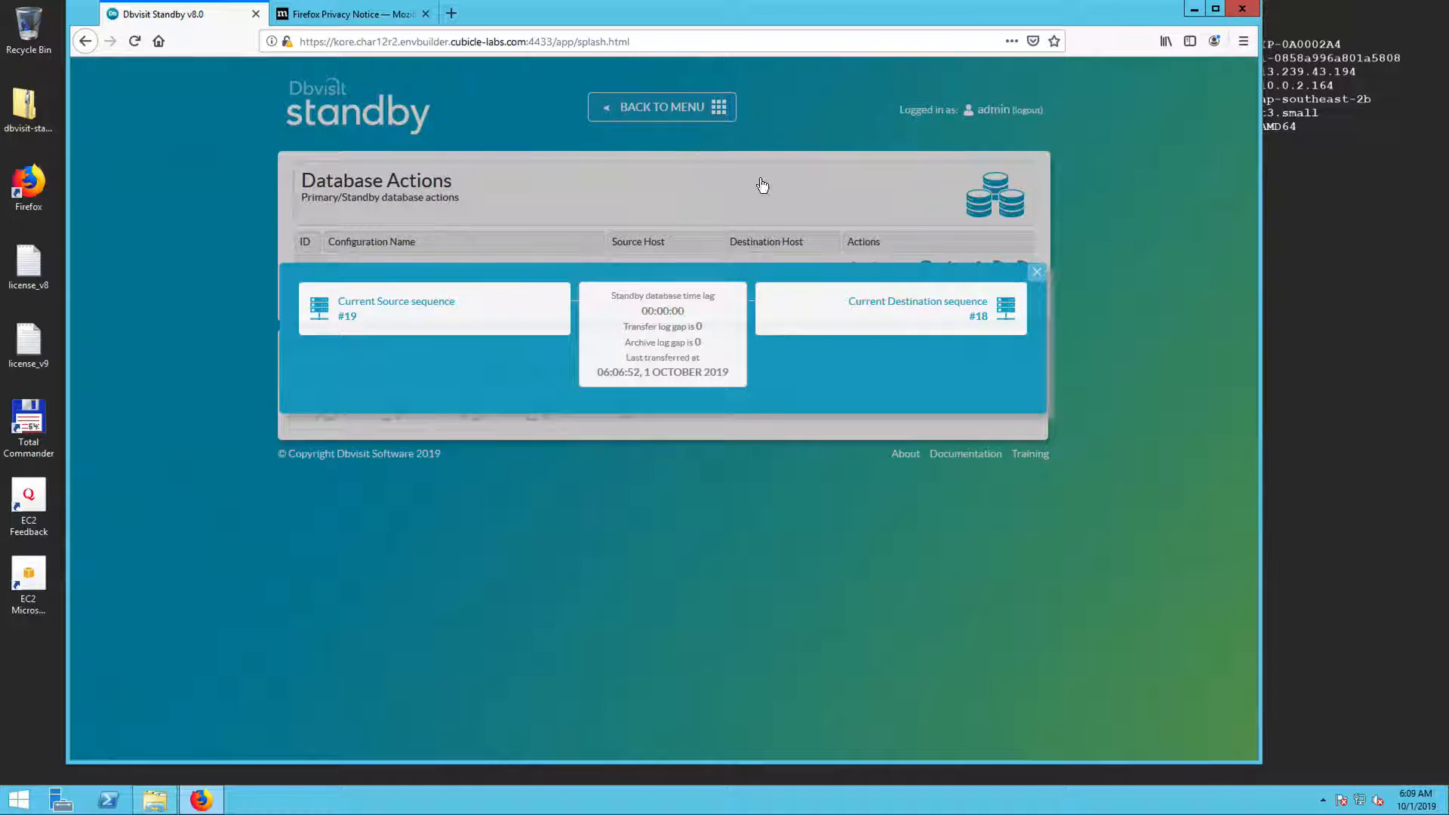
{"action": "left_click", "coordinate": [1037, 272]}
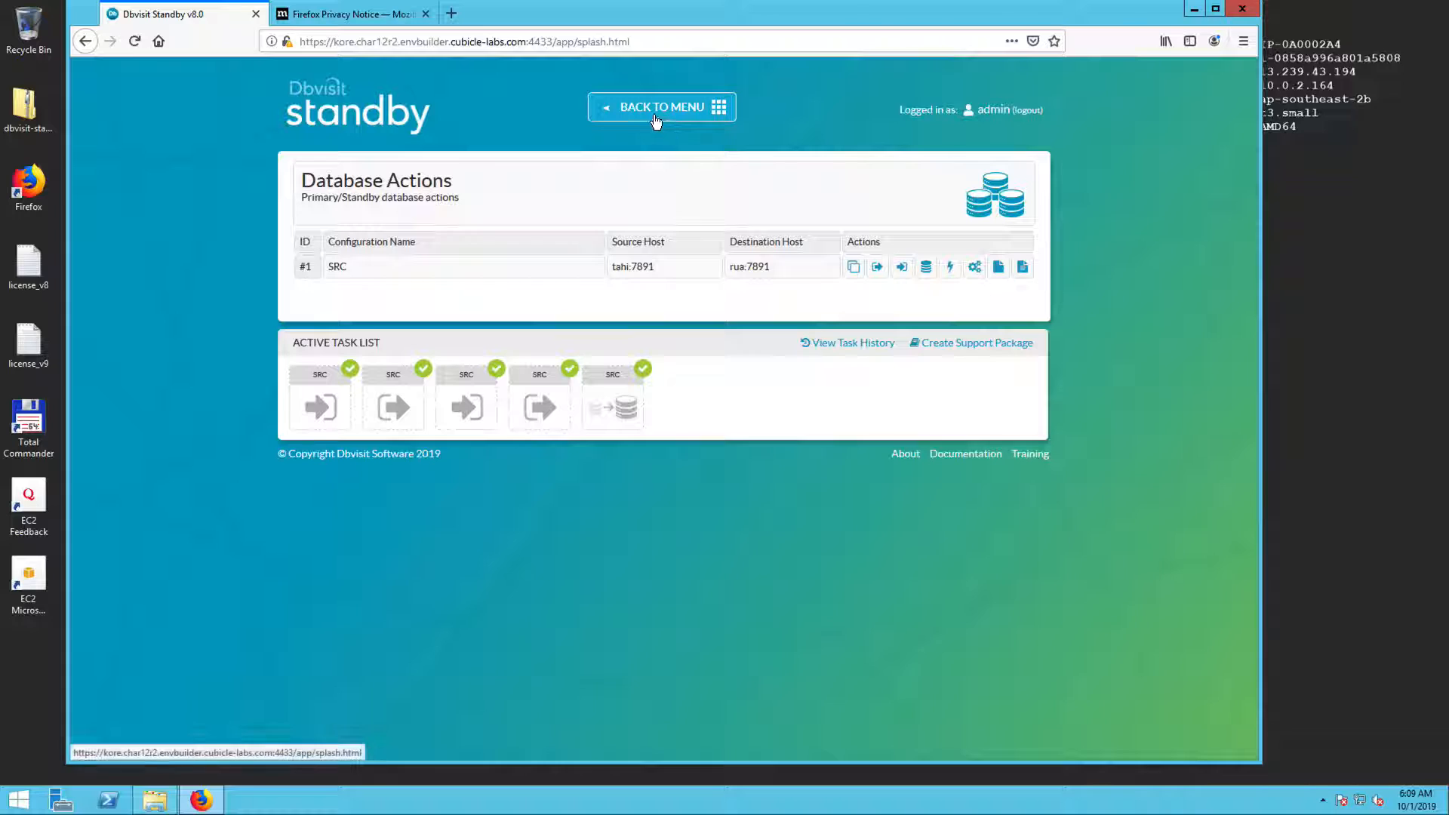
{"action": "left_click", "coordinate": [655, 110]}
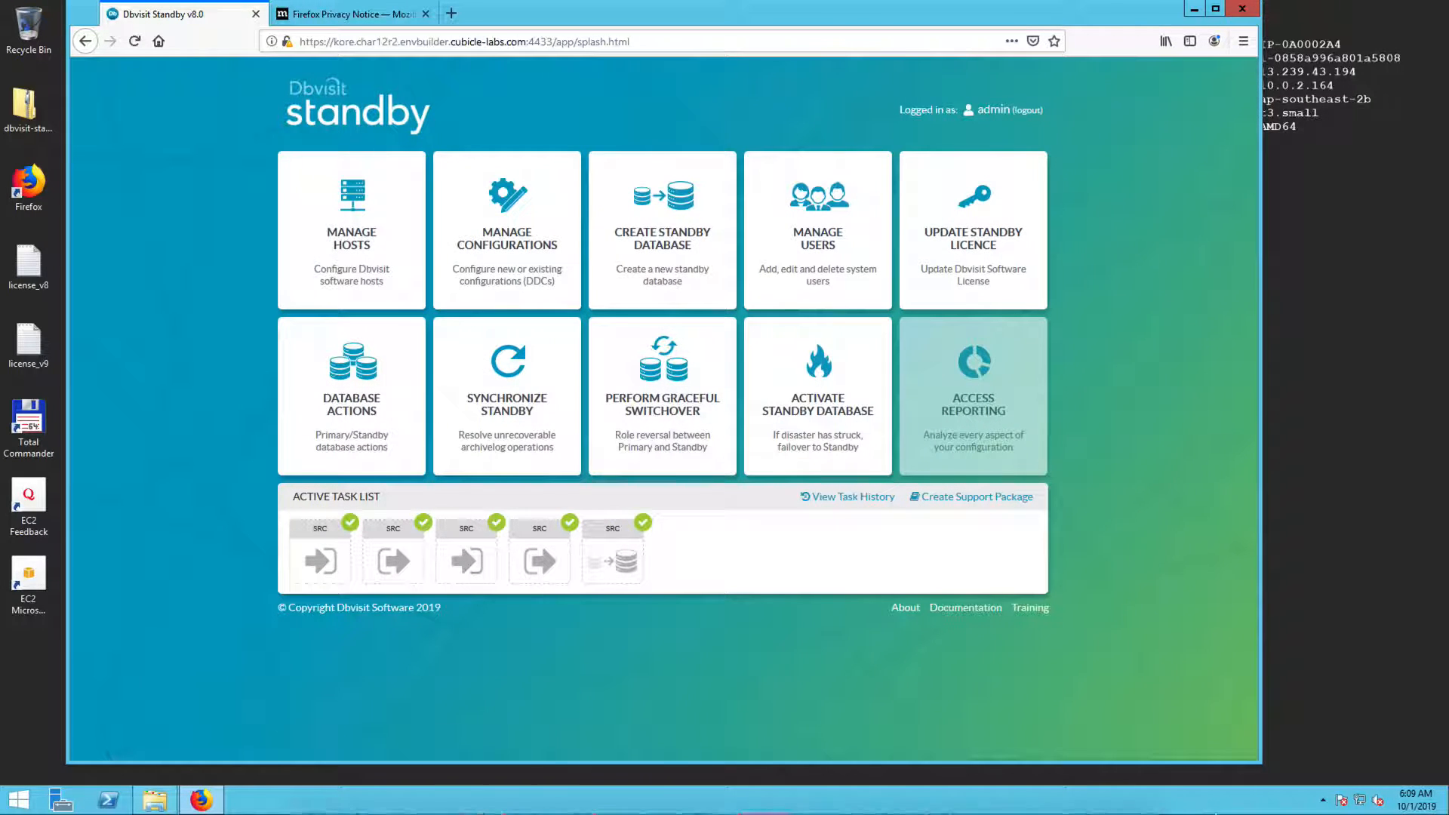
- Switch to the tahi remote session and stop the dbvctl-SRC service, restoring the session to a window when finished
{"action": "mouse_move", "coordinate": [1180, 811]}
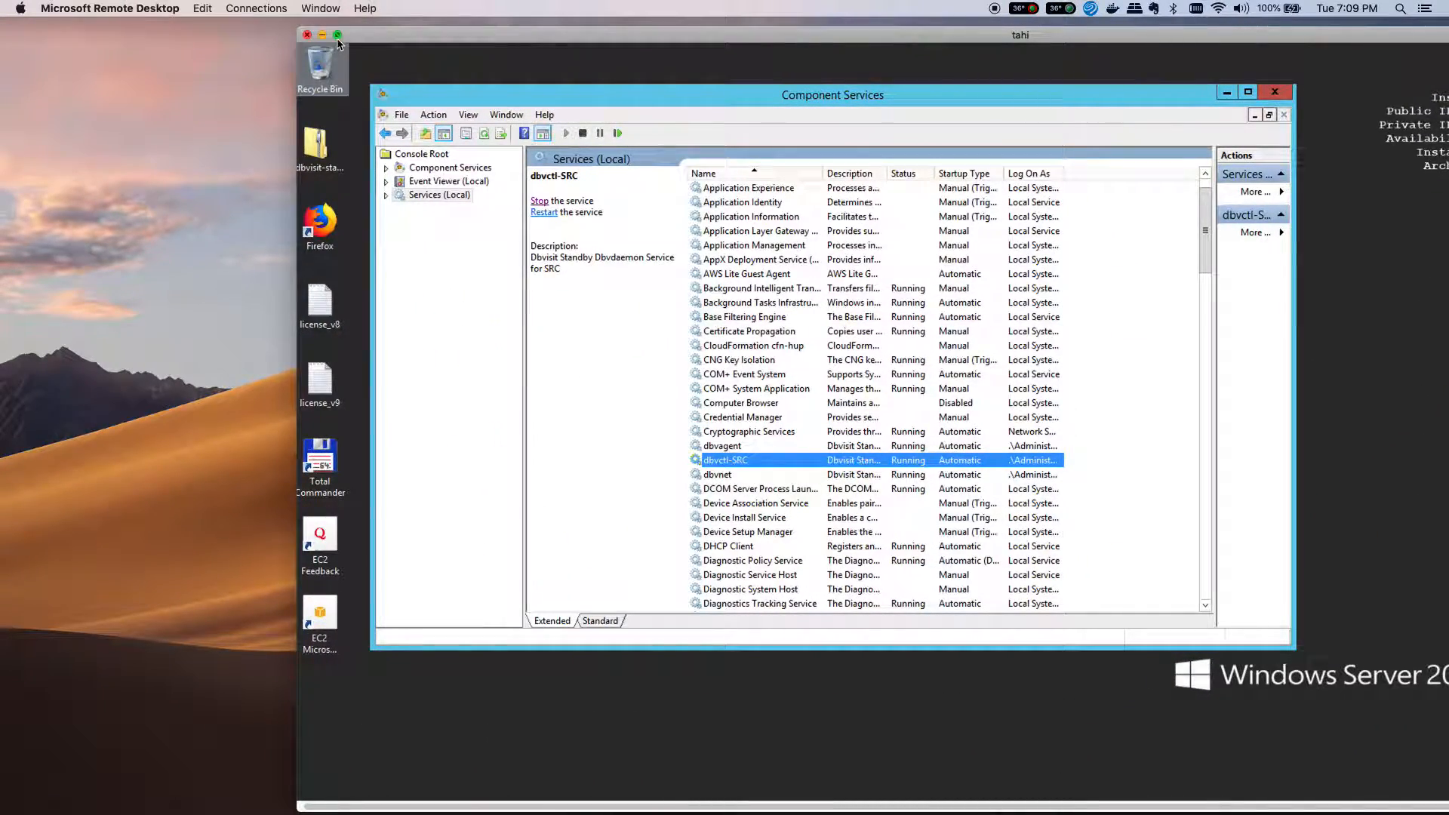
{"action": "left_click", "coordinate": [337, 35]}
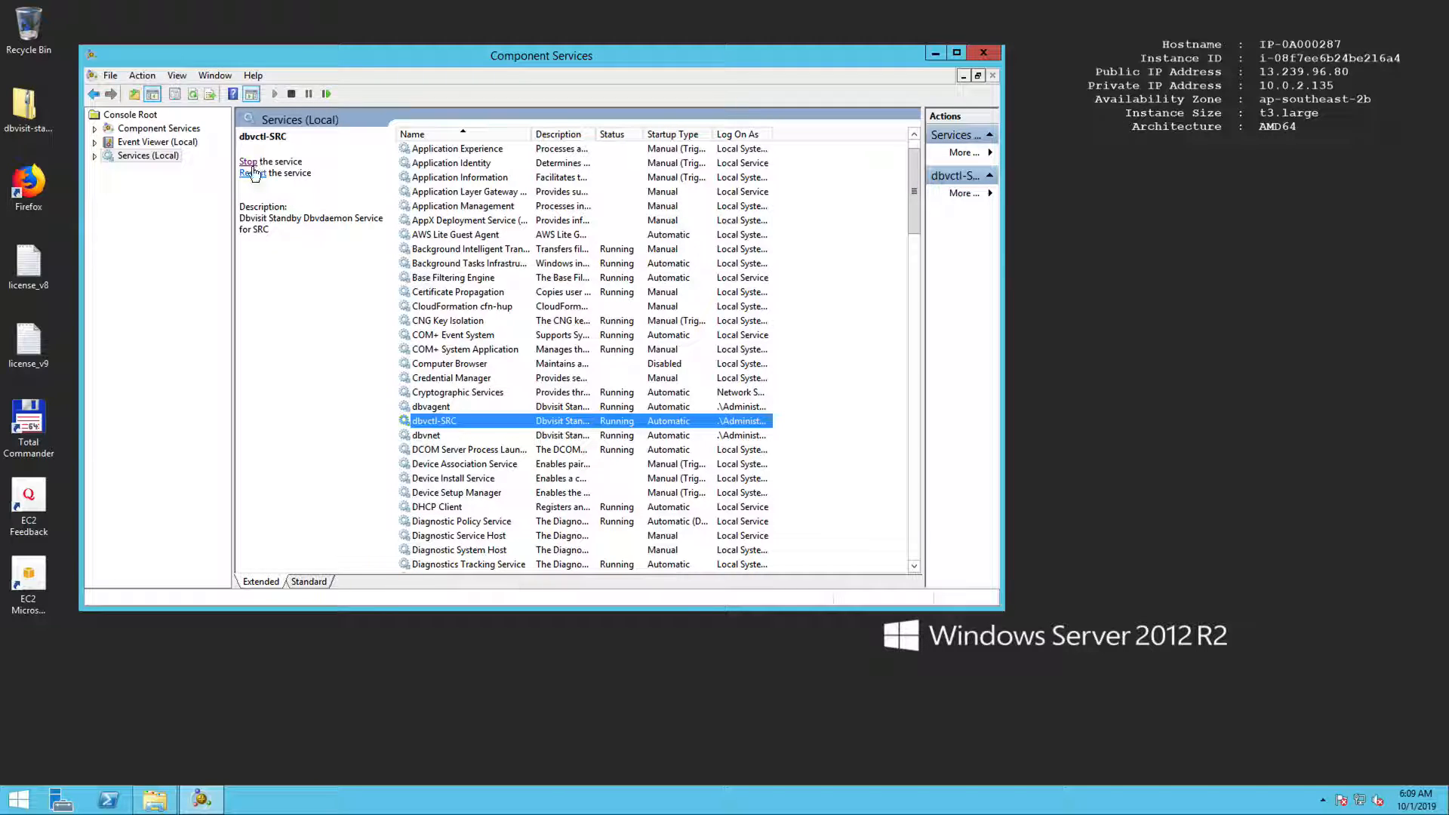
{"action": "left_click", "coordinate": [253, 171]}
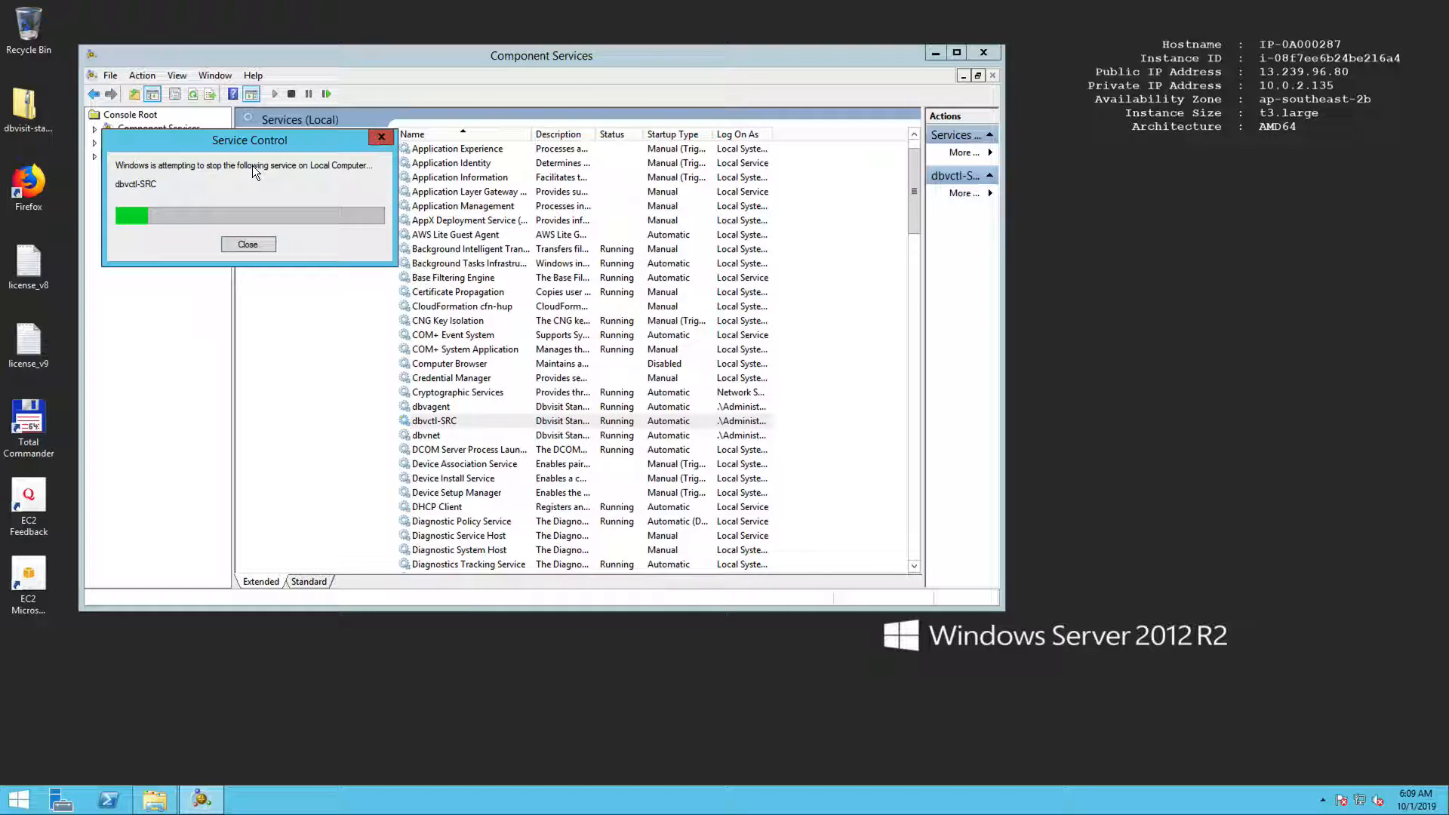
{"action": "mouse_move", "coordinate": [86, 5]}
{"action": "left_click", "coordinate": [41, 26]}
{"action": "left_click_drag", "start_coordinate": [724, 35], "coordinate": [527, 26]}
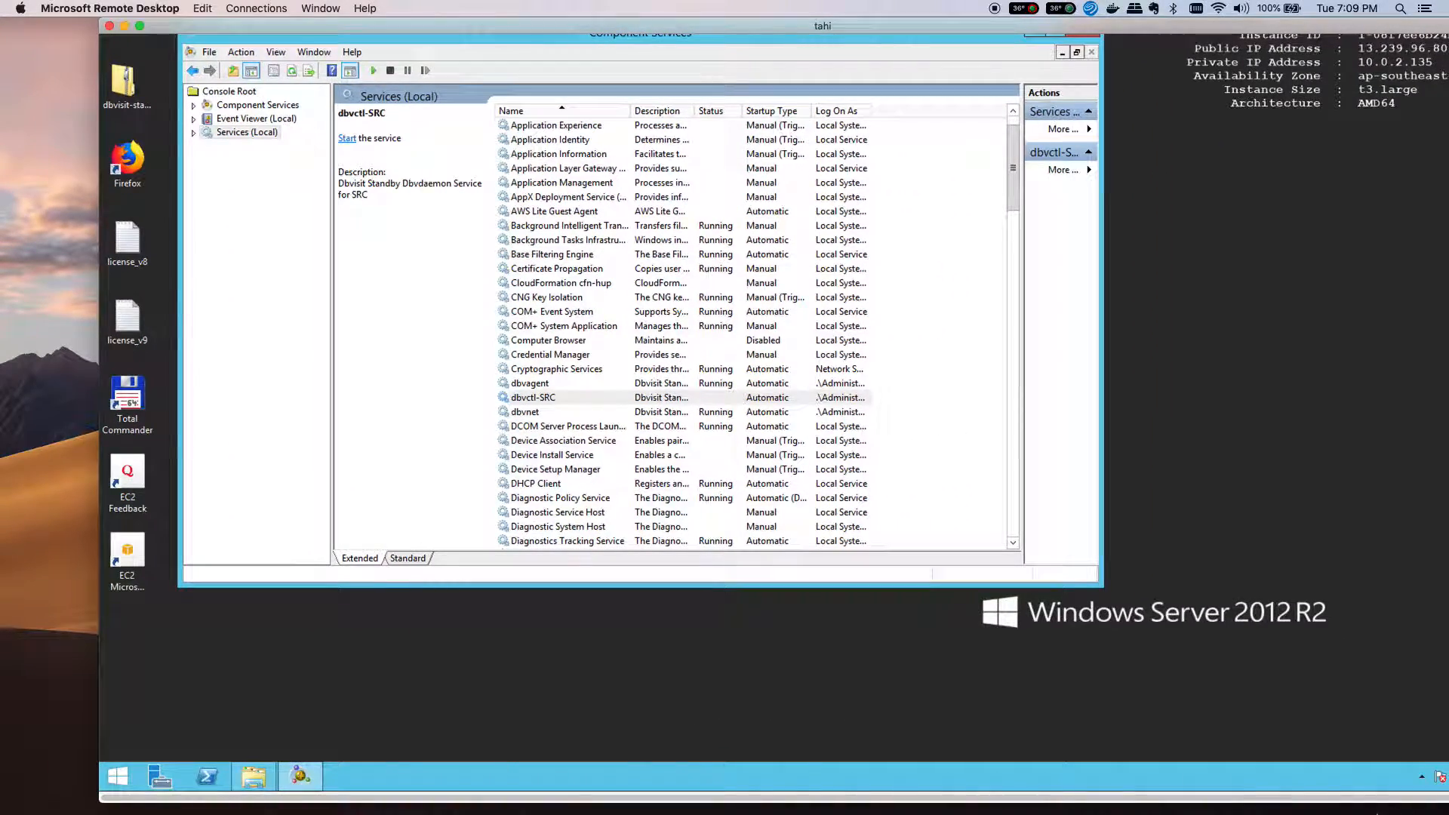
- Switch to the rua remote session, stop the dbvctl-SRC service, and minimize both the rua and tahi sessions
{"action": "left_click", "coordinate": [1124, 806]}
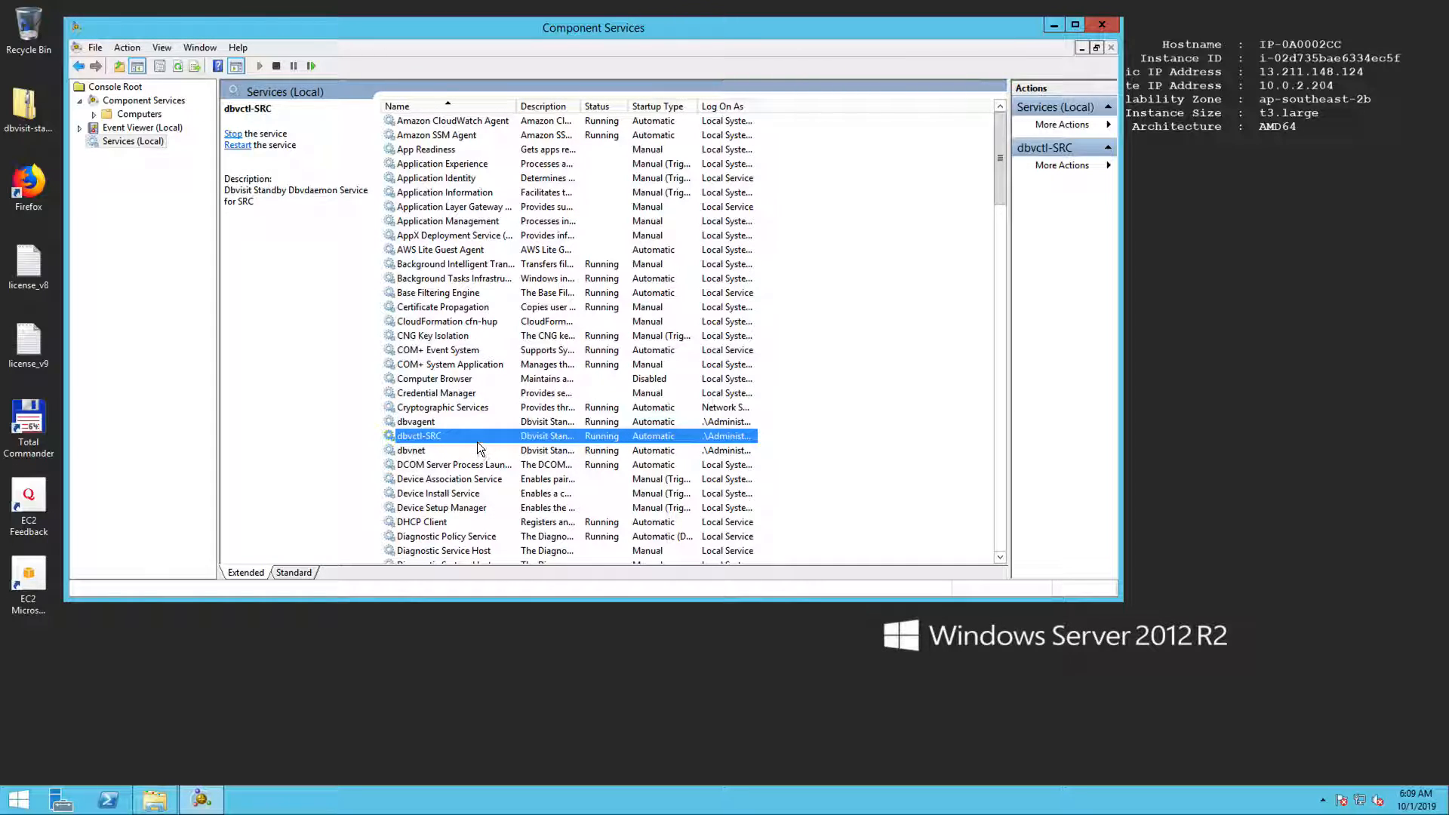
{"action": "right_click", "coordinate": [476, 437]}
{"action": "left_click", "coordinate": [513, 464]}
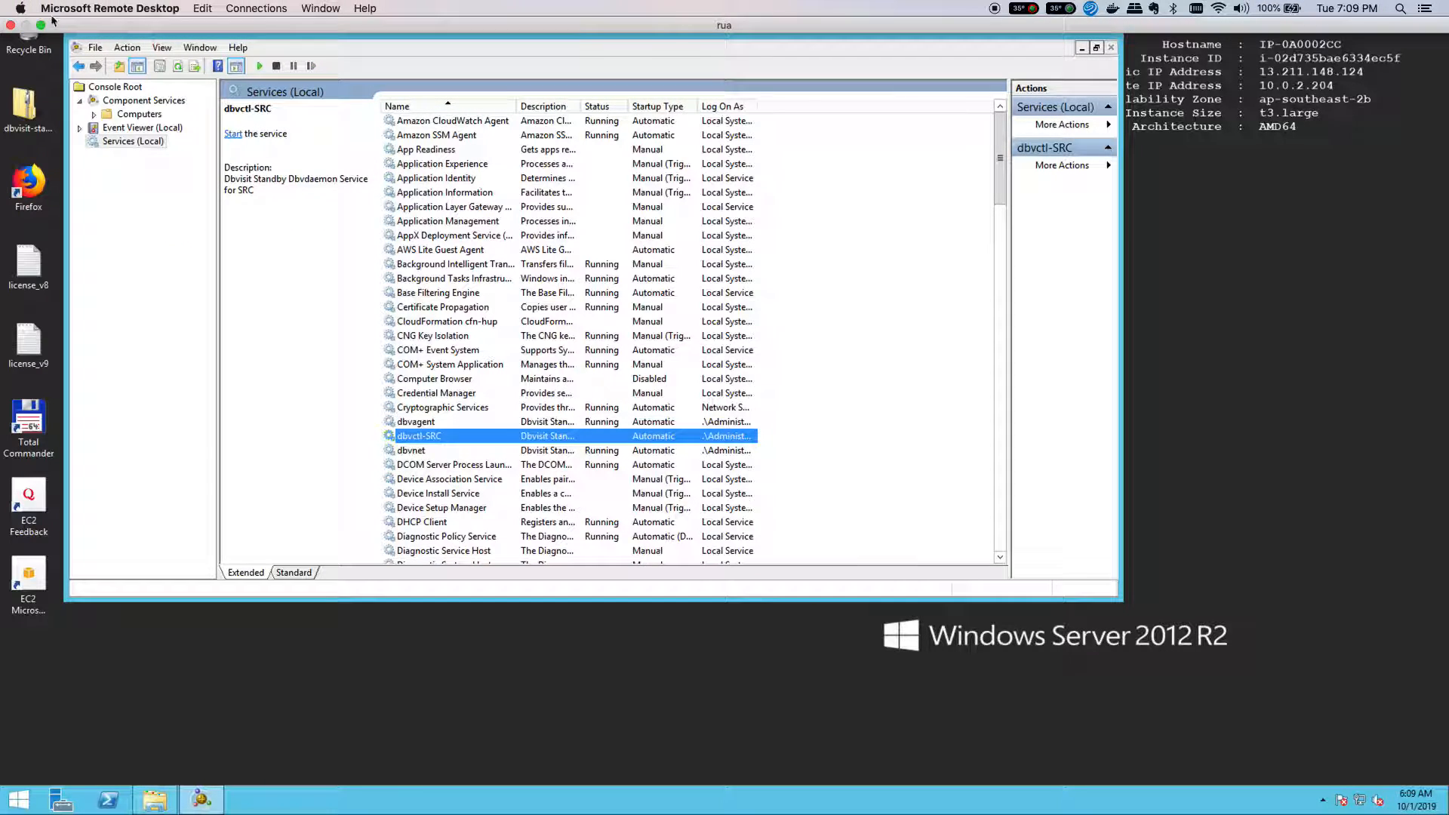
{"action": "left_click", "coordinate": [40, 25]}
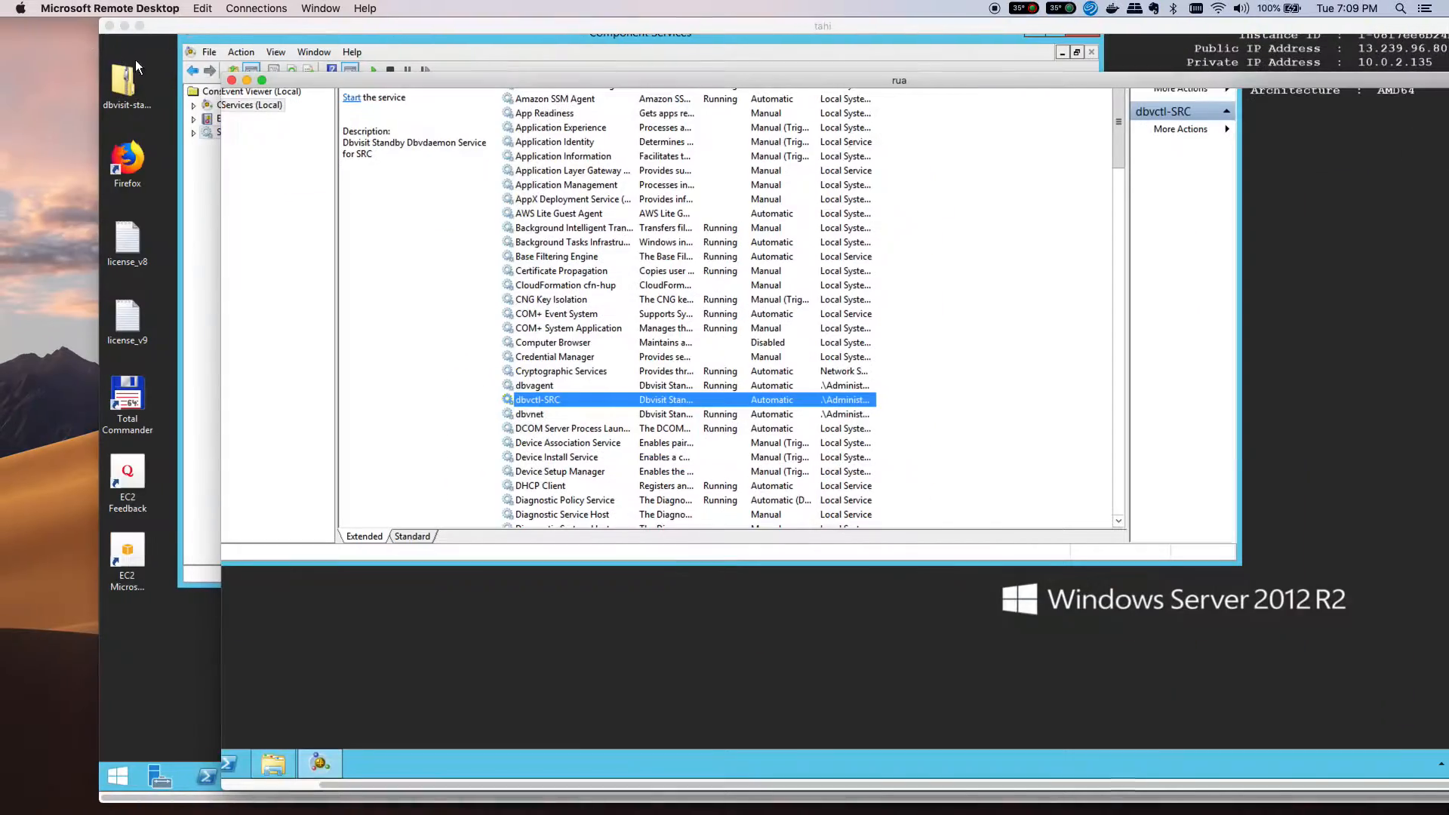
{"action": "left_click", "coordinate": [246, 80]}
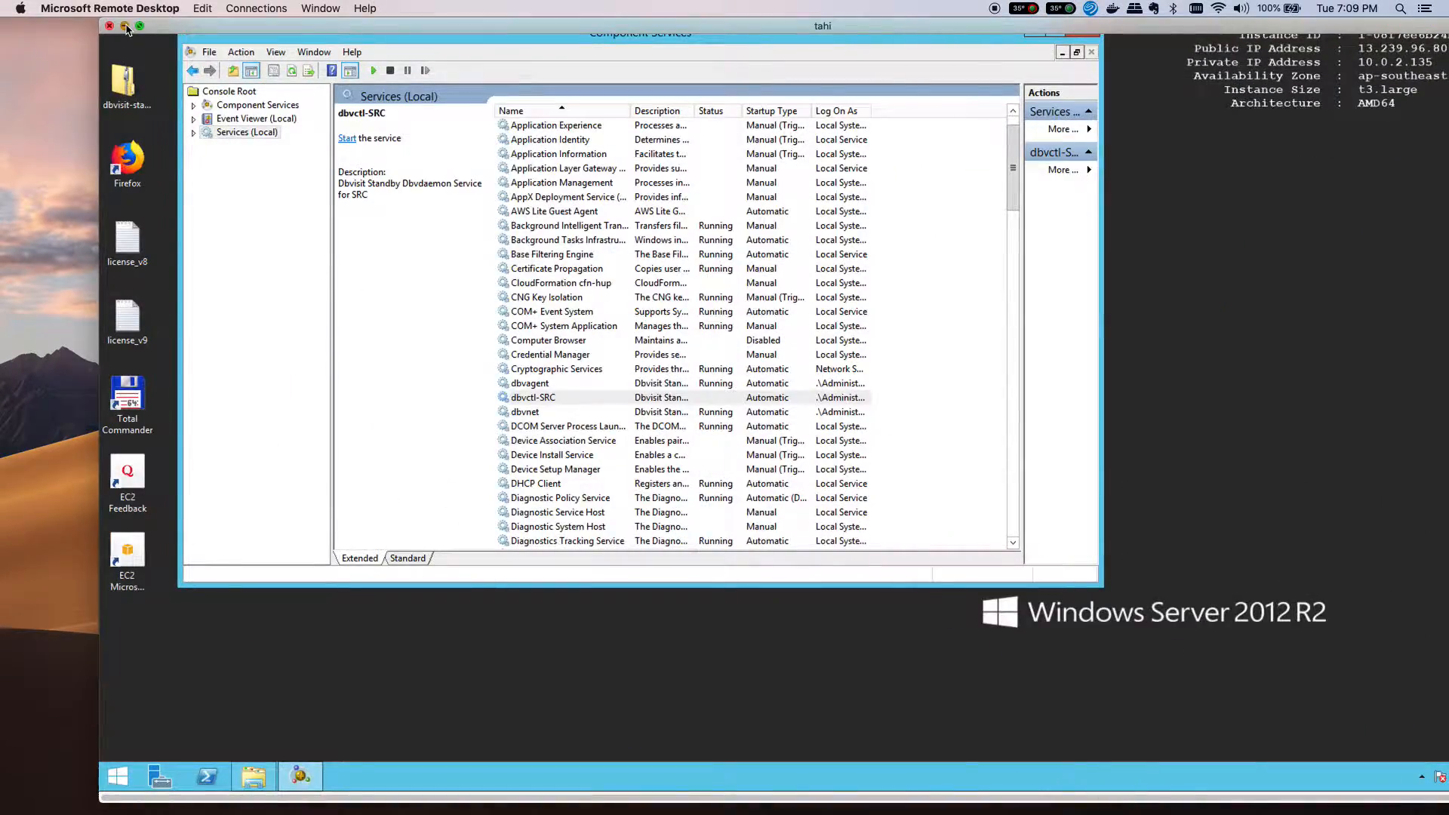
{"action": "left_click", "coordinate": [126, 29]}
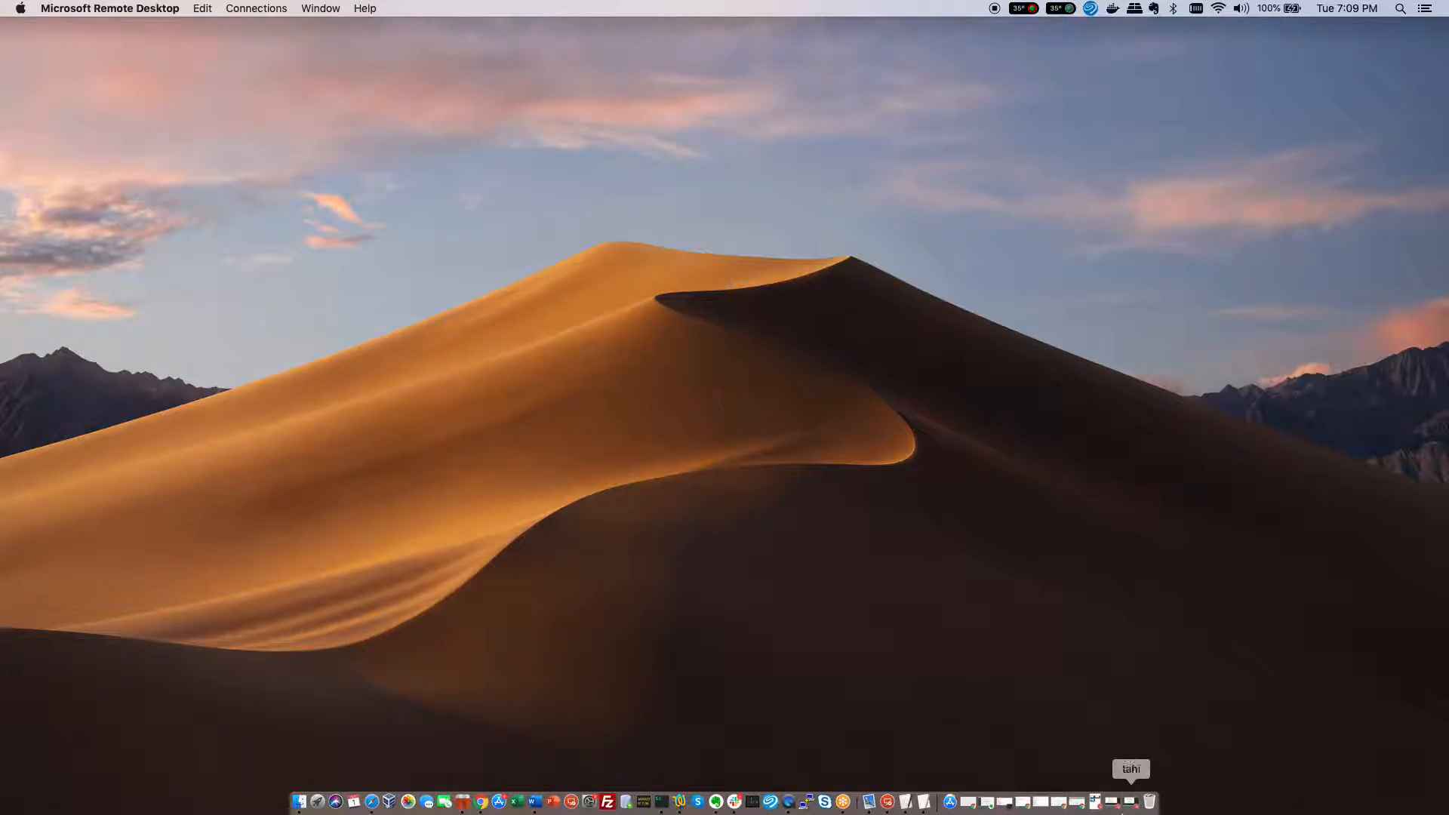
- Switch to the kore remote session and manually send logs for the SRC configuration, reviewing the task's progress
{"action": "left_click", "coordinate": [1101, 803]}
{"action": "double_click", "coordinate": [766, 398]}
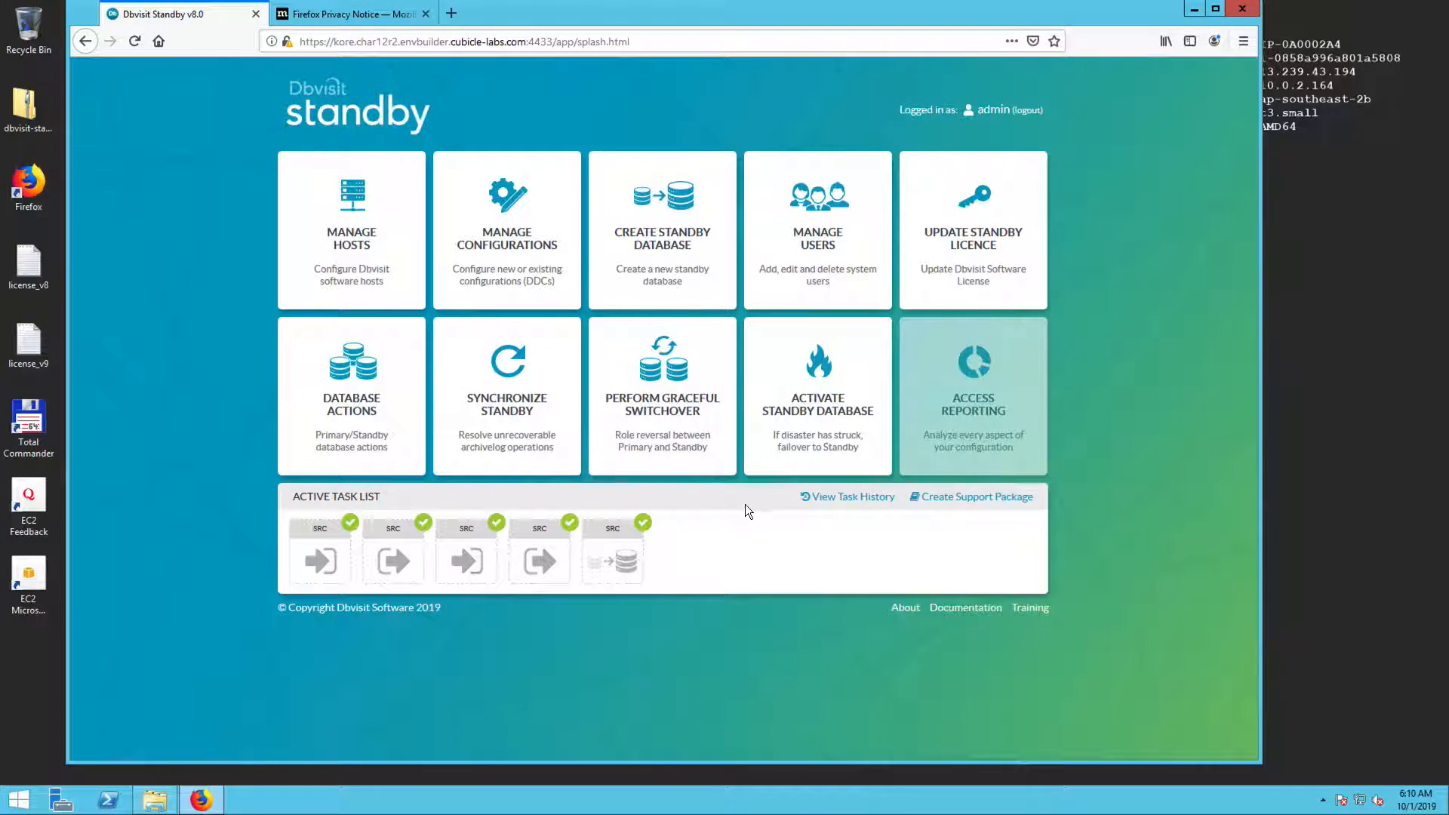
{"action": "left_click", "coordinate": [353, 415]}
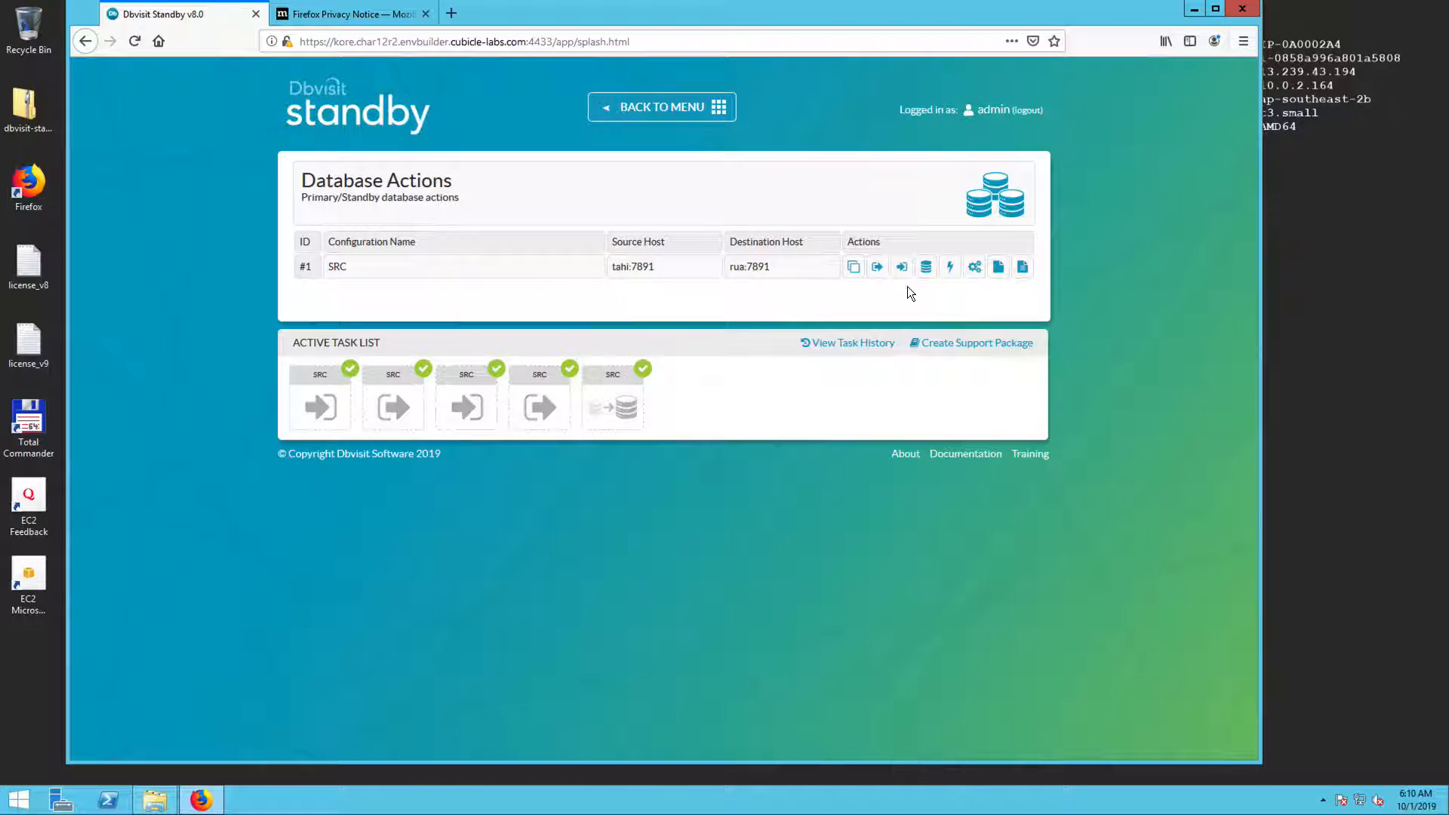
{"action": "left_click", "coordinate": [876, 268]}
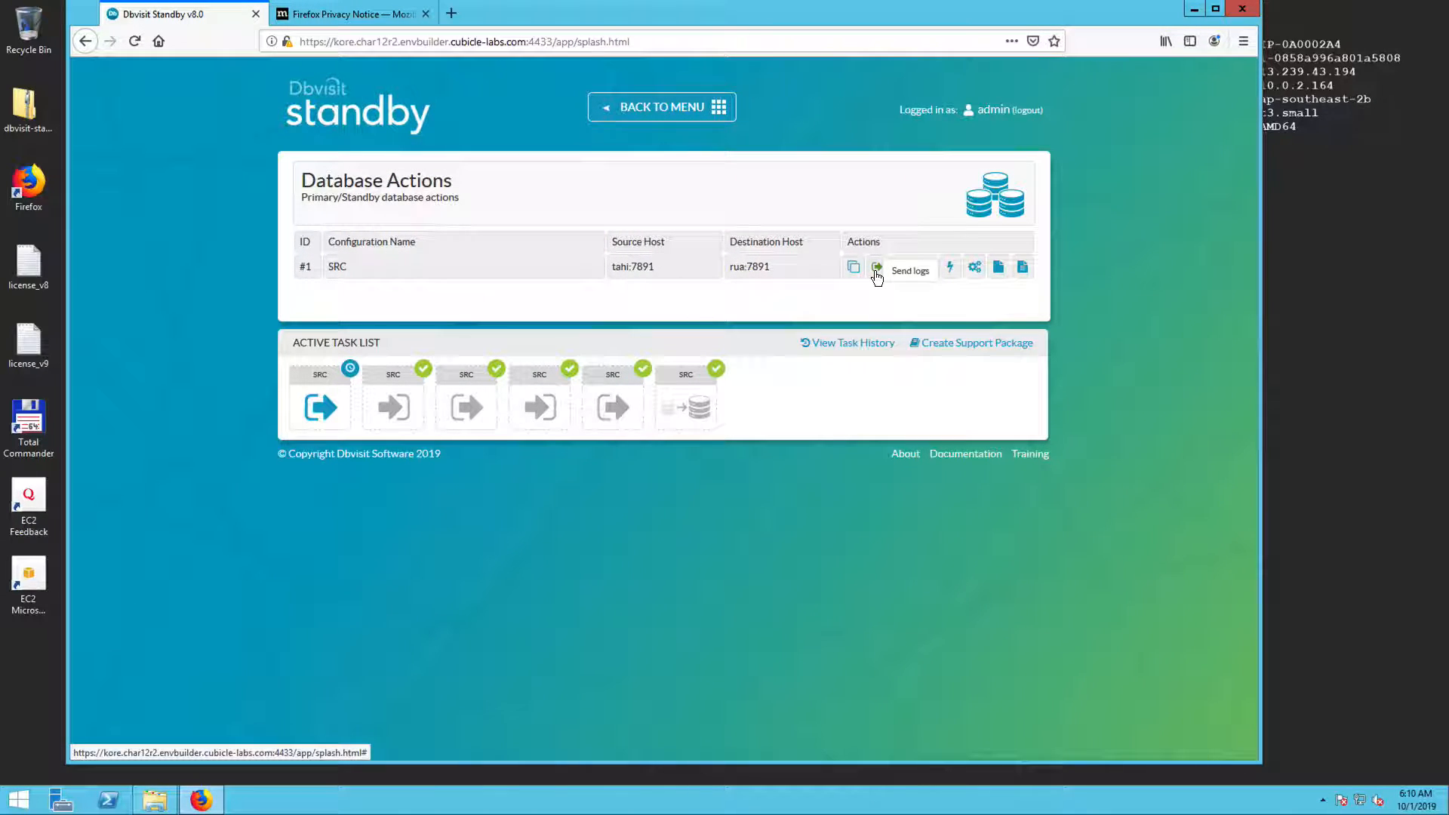
{"action": "left_click", "coordinate": [327, 408]}
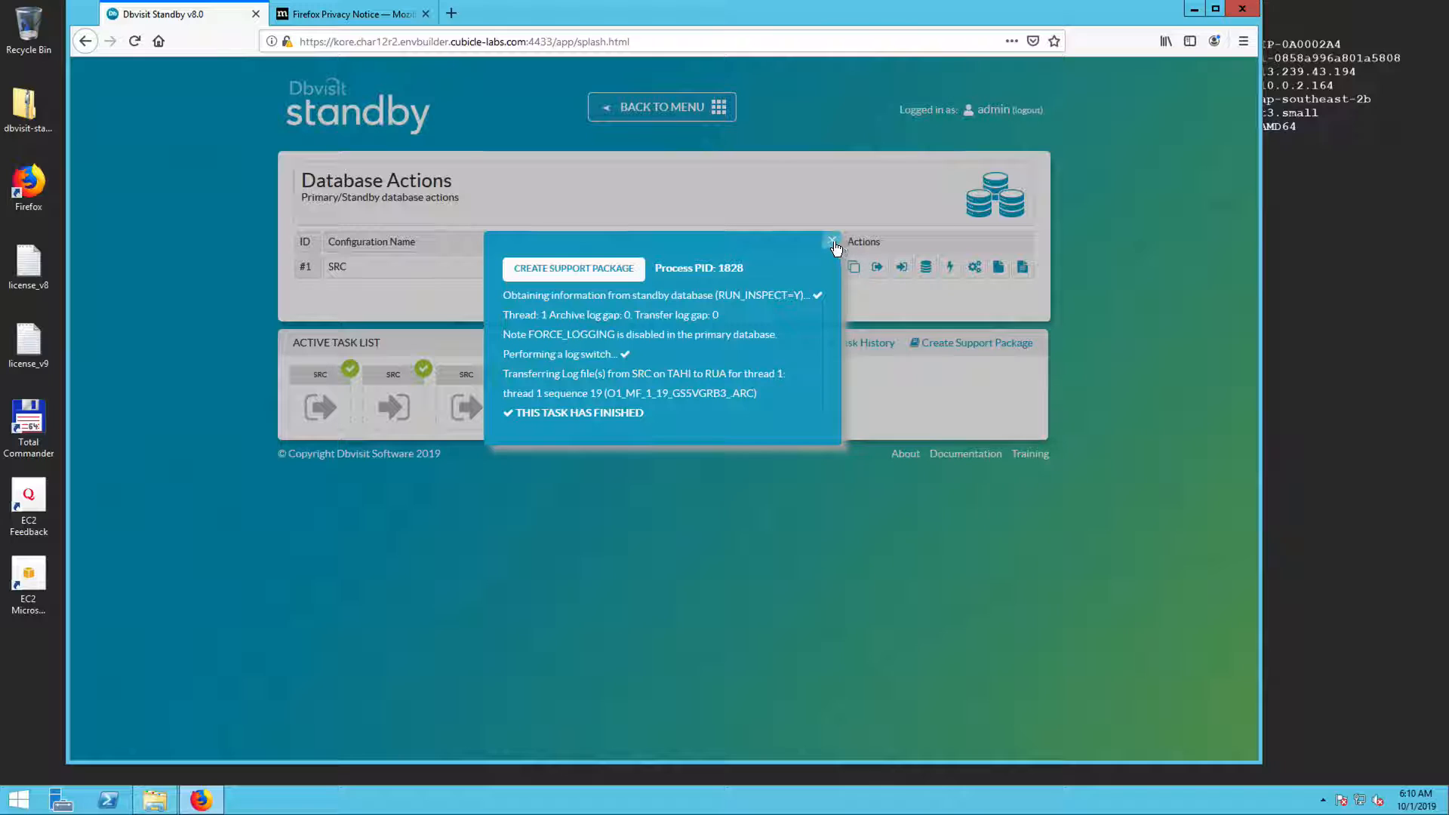
{"action": "left_click", "coordinate": [833, 242]}
- Apply the logs to the SRC standby database and review the task's output until it finishes
{"action": "left_click", "coordinate": [902, 270]}
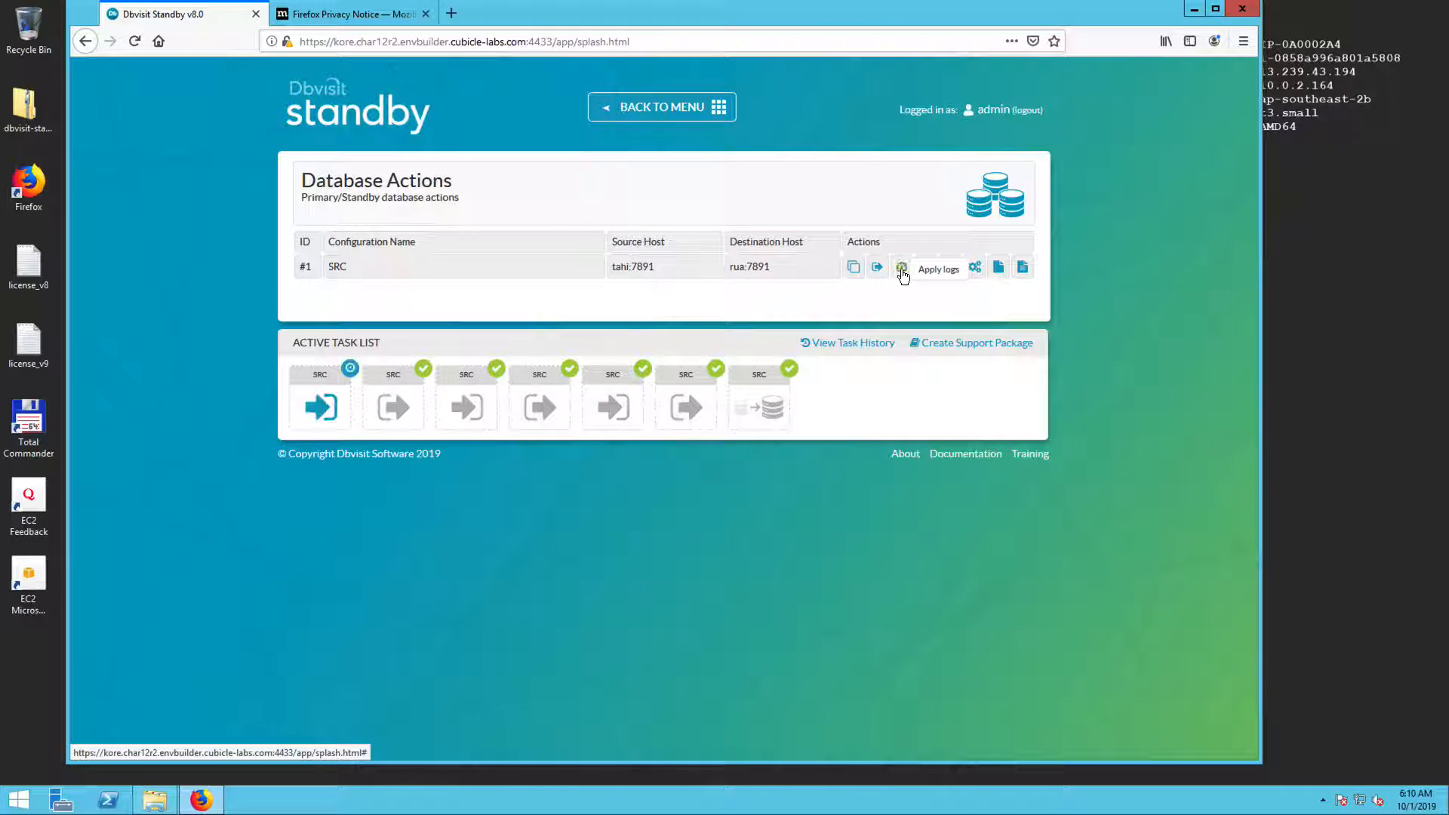
{"action": "left_click", "coordinate": [319, 384]}
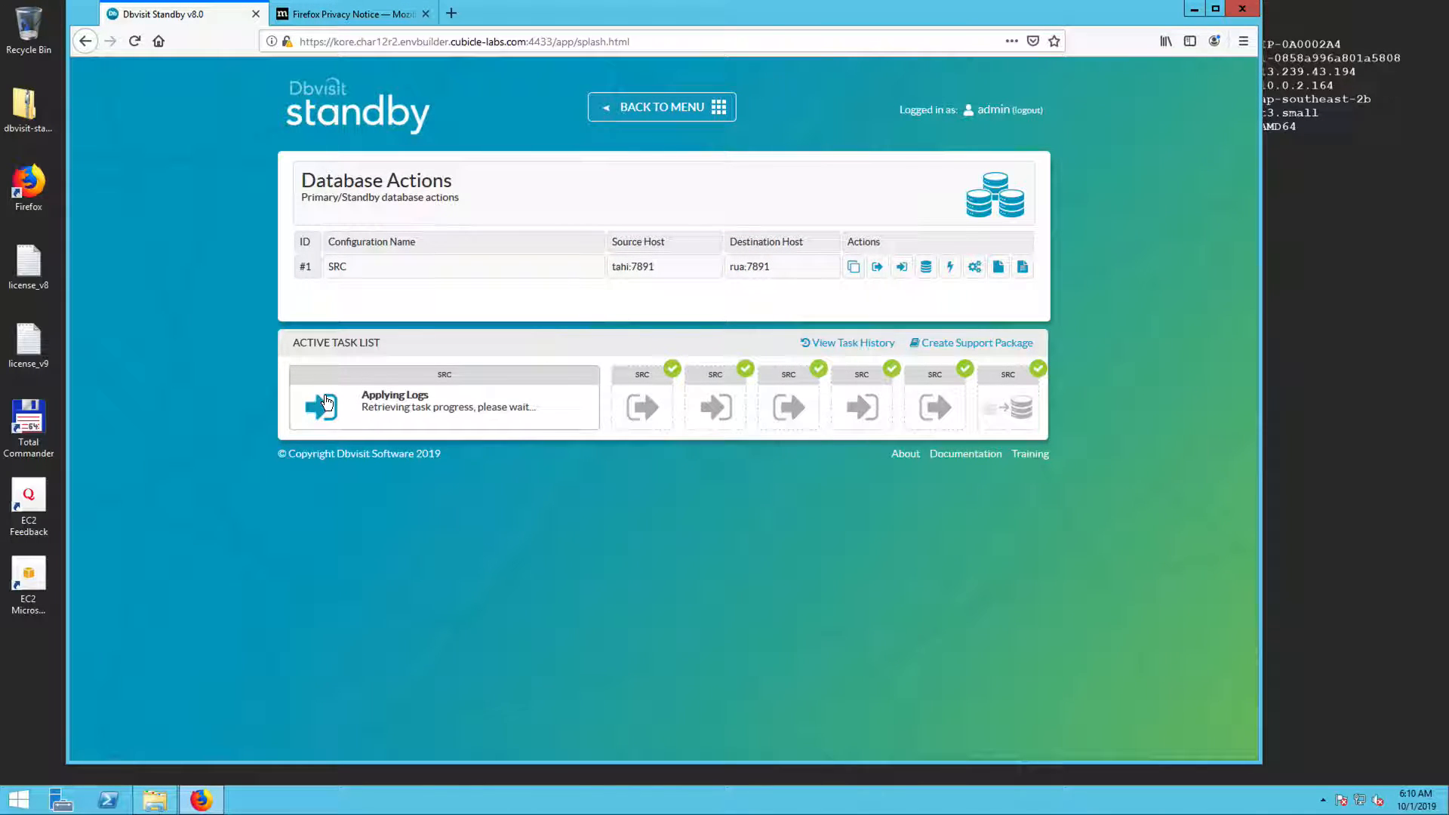
{"action": "left_click", "coordinate": [340, 405]}
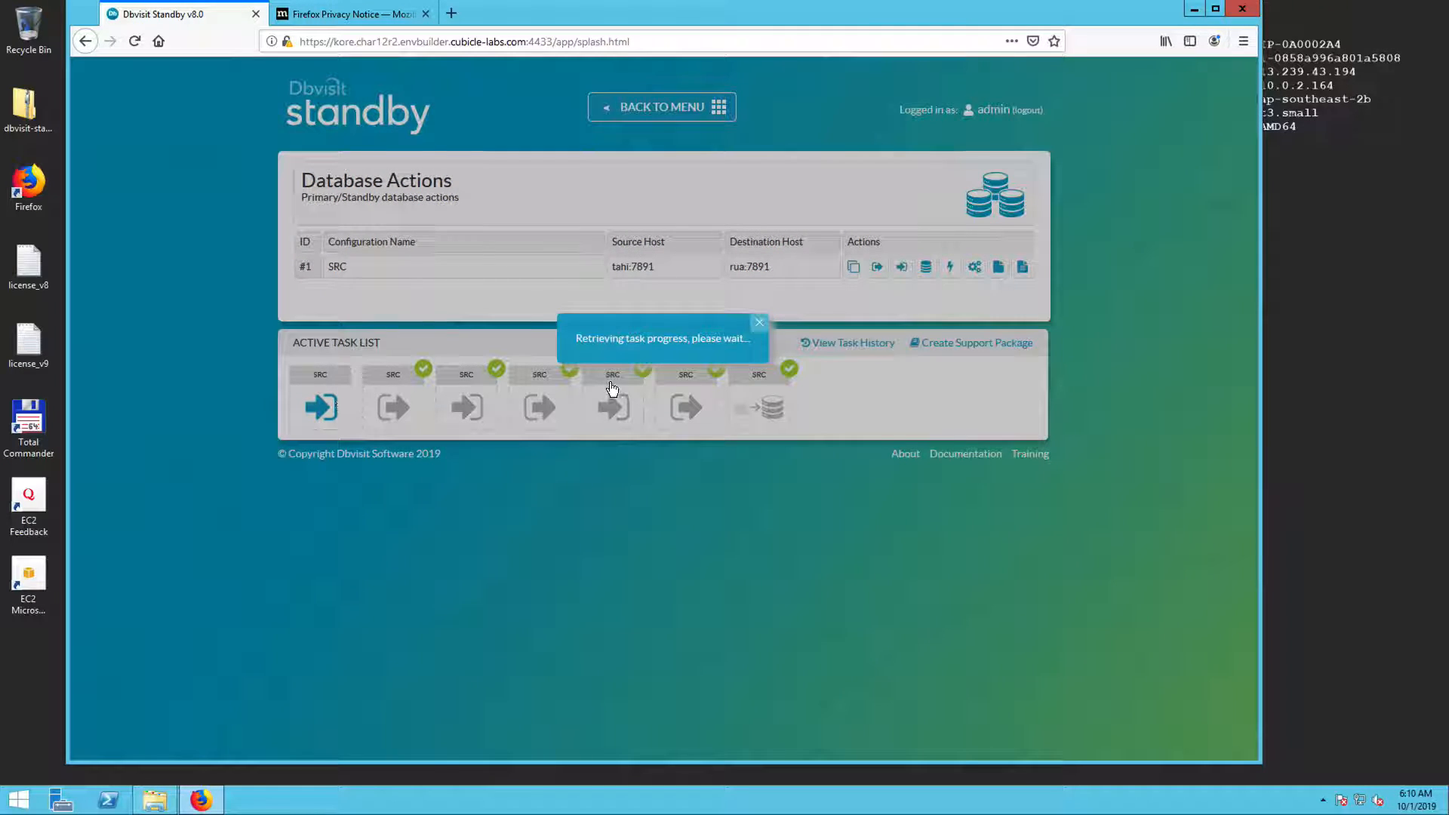
{"action": "left_click", "coordinate": [756, 324]}
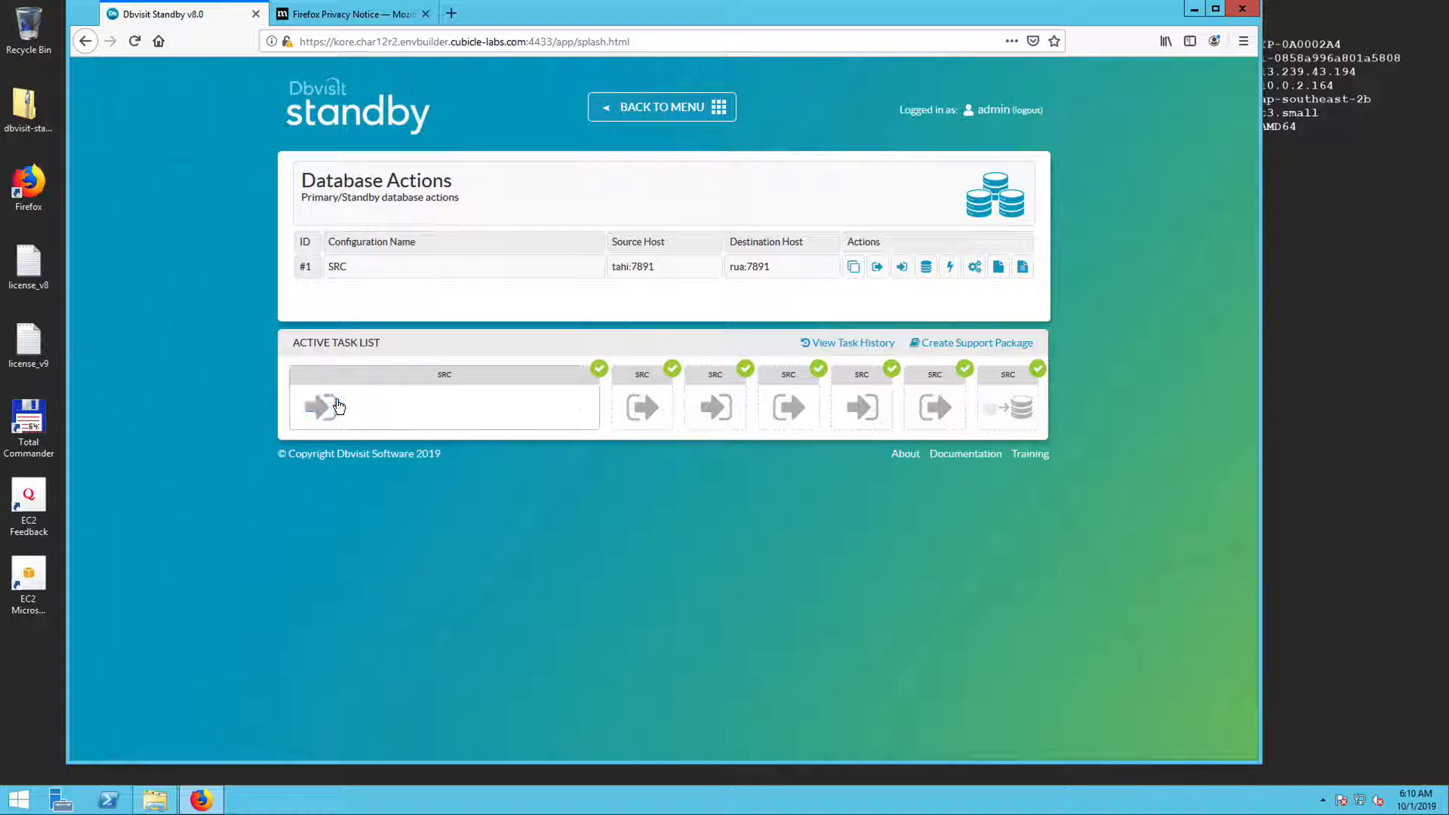
{"action": "left_click", "coordinate": [339, 406]}
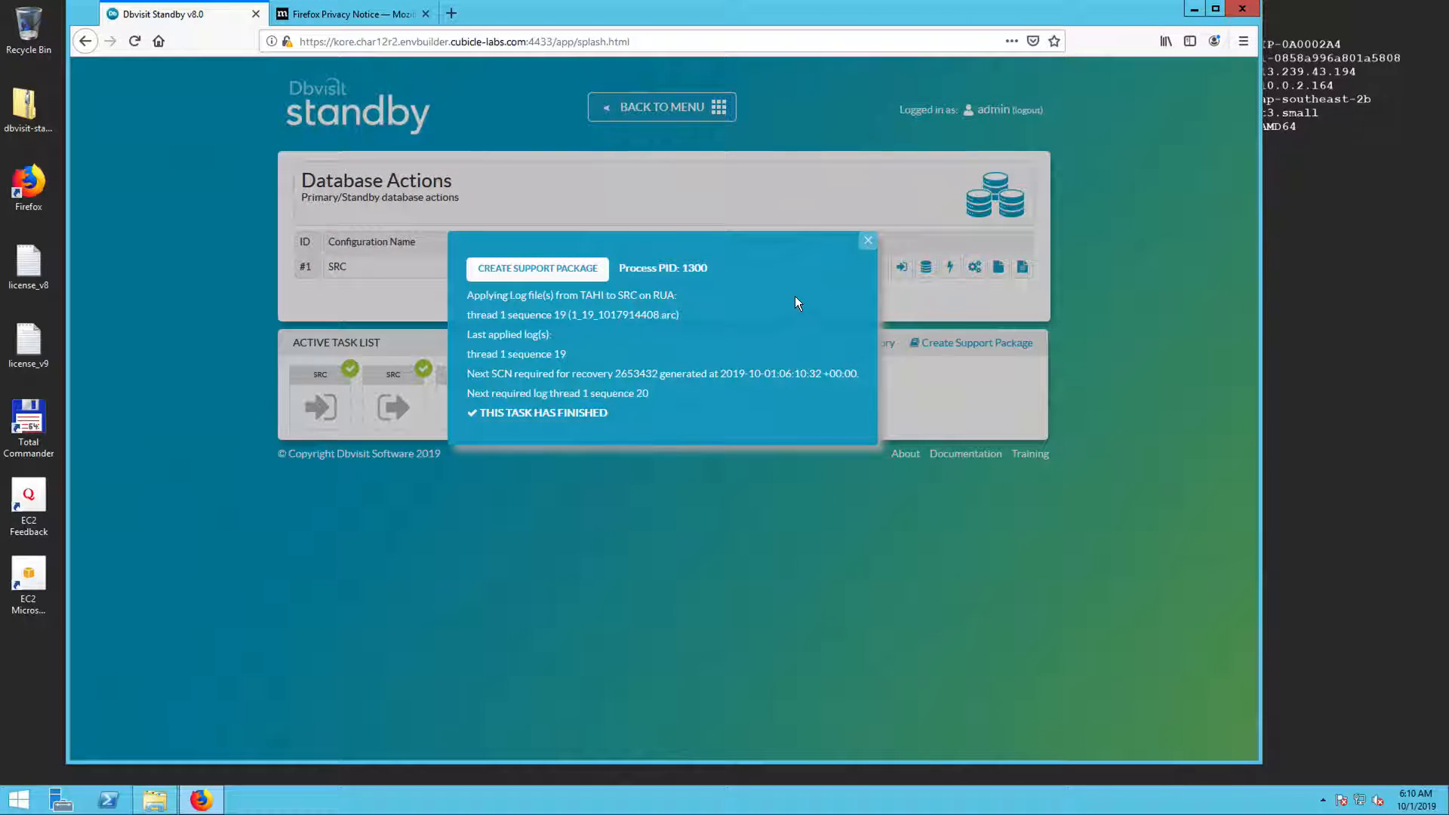
{"action": "left_click", "coordinate": [866, 245]}
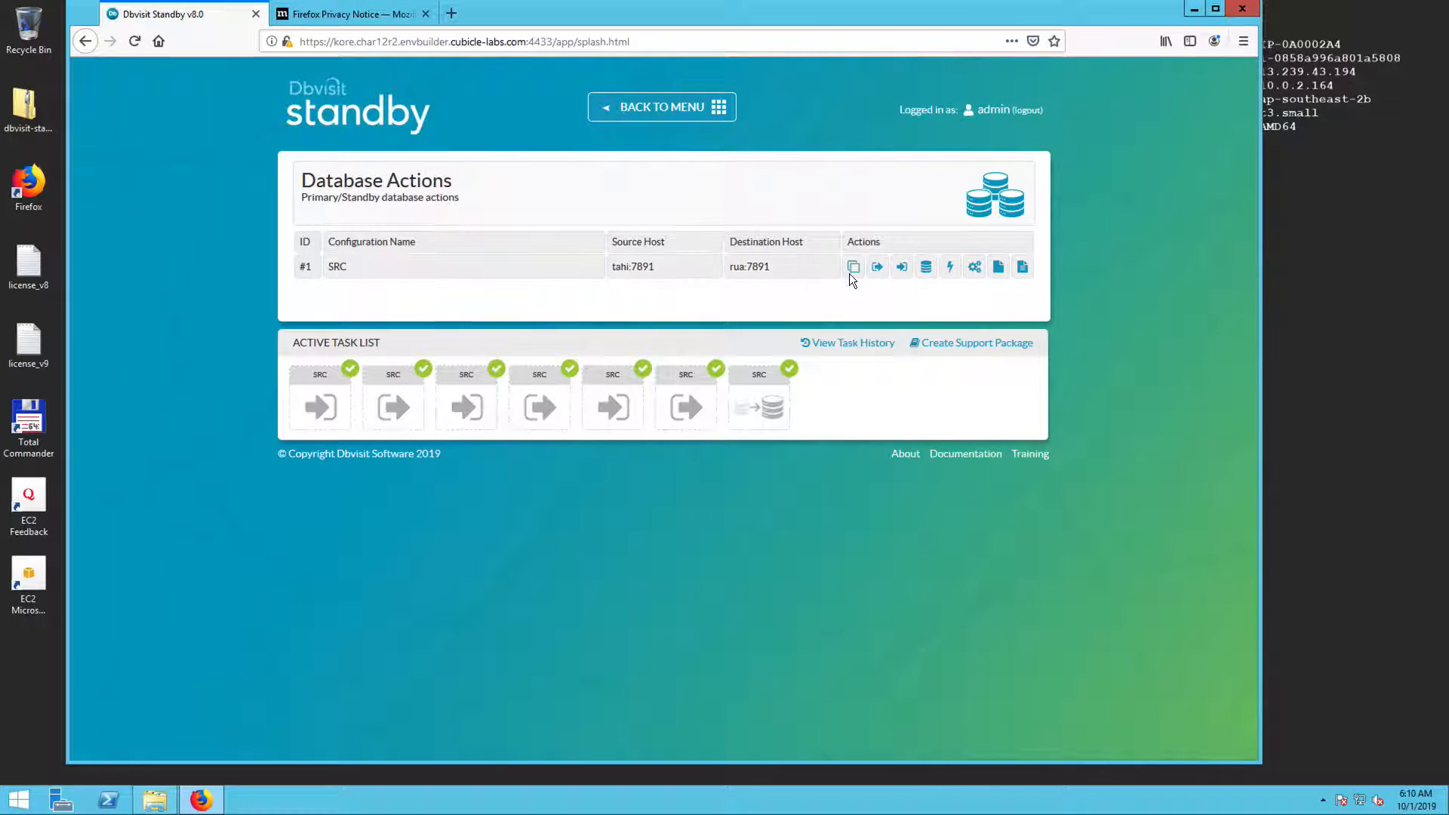
- Run the log gap report for SRC to verify that the standby is in sync, and close it
{"action": "left_click", "coordinate": [852, 269]}
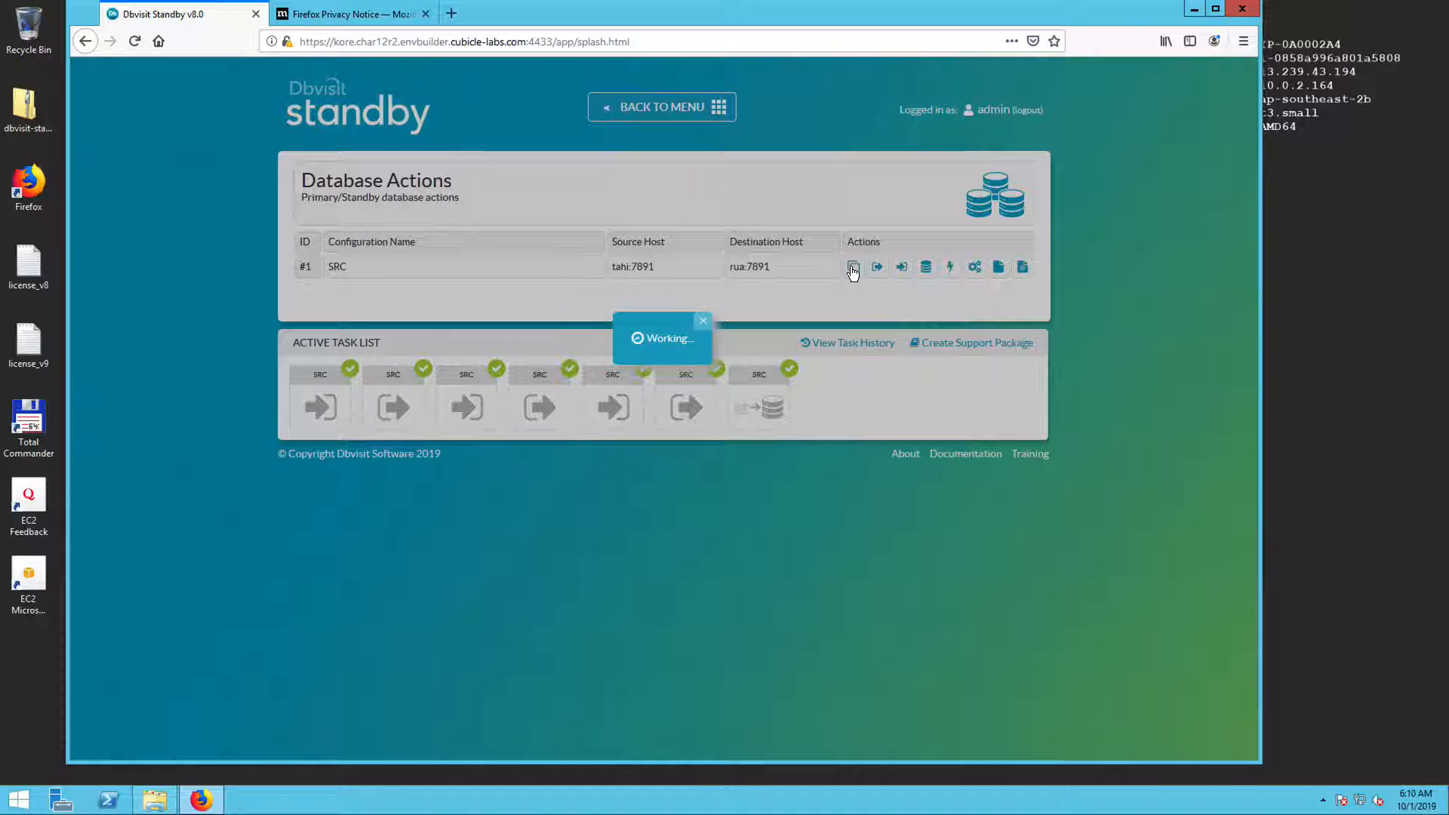
{"action": "mouse_move", "coordinate": [758, 3]}
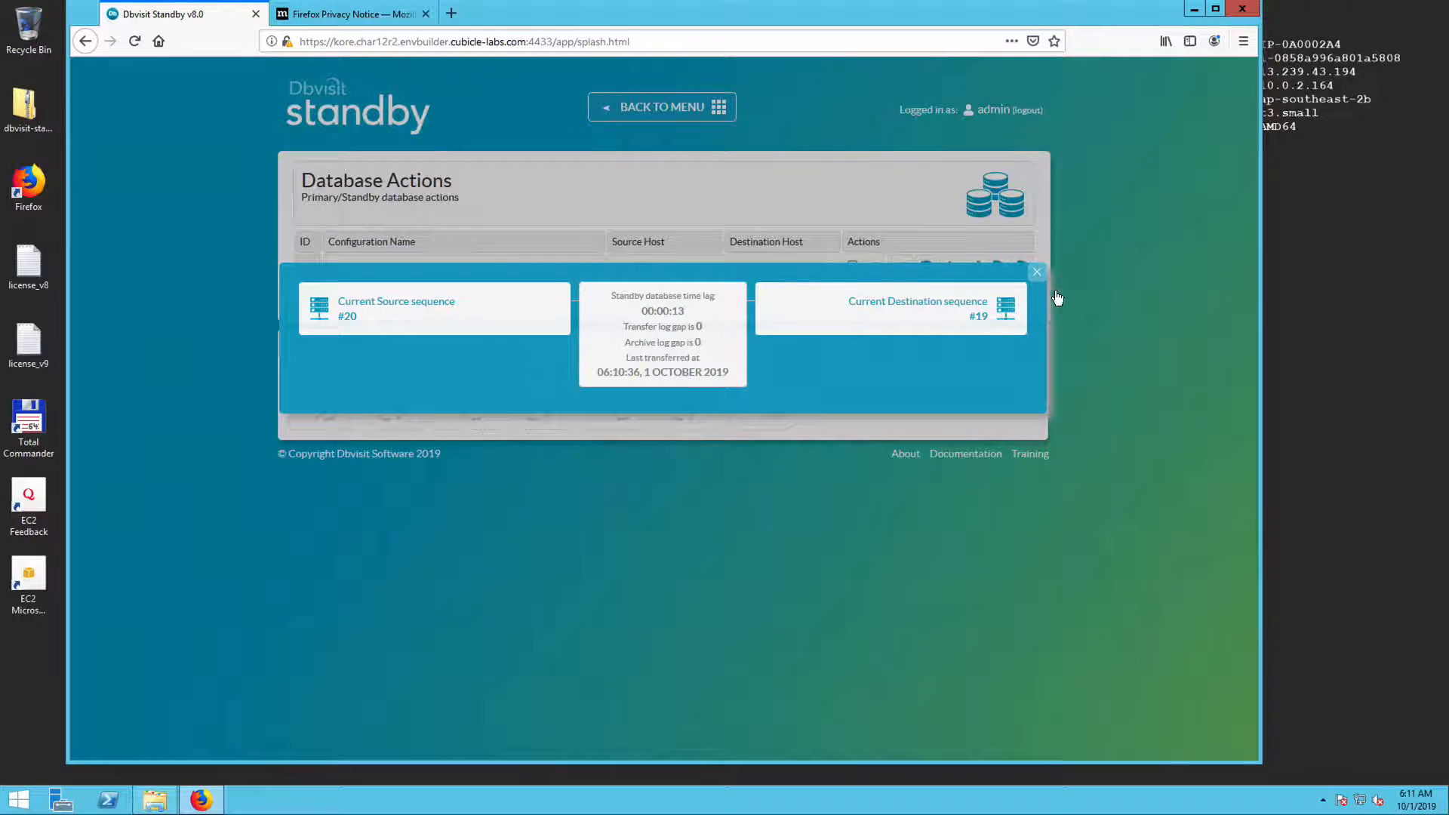
{"action": "left_click", "coordinate": [1039, 278]}
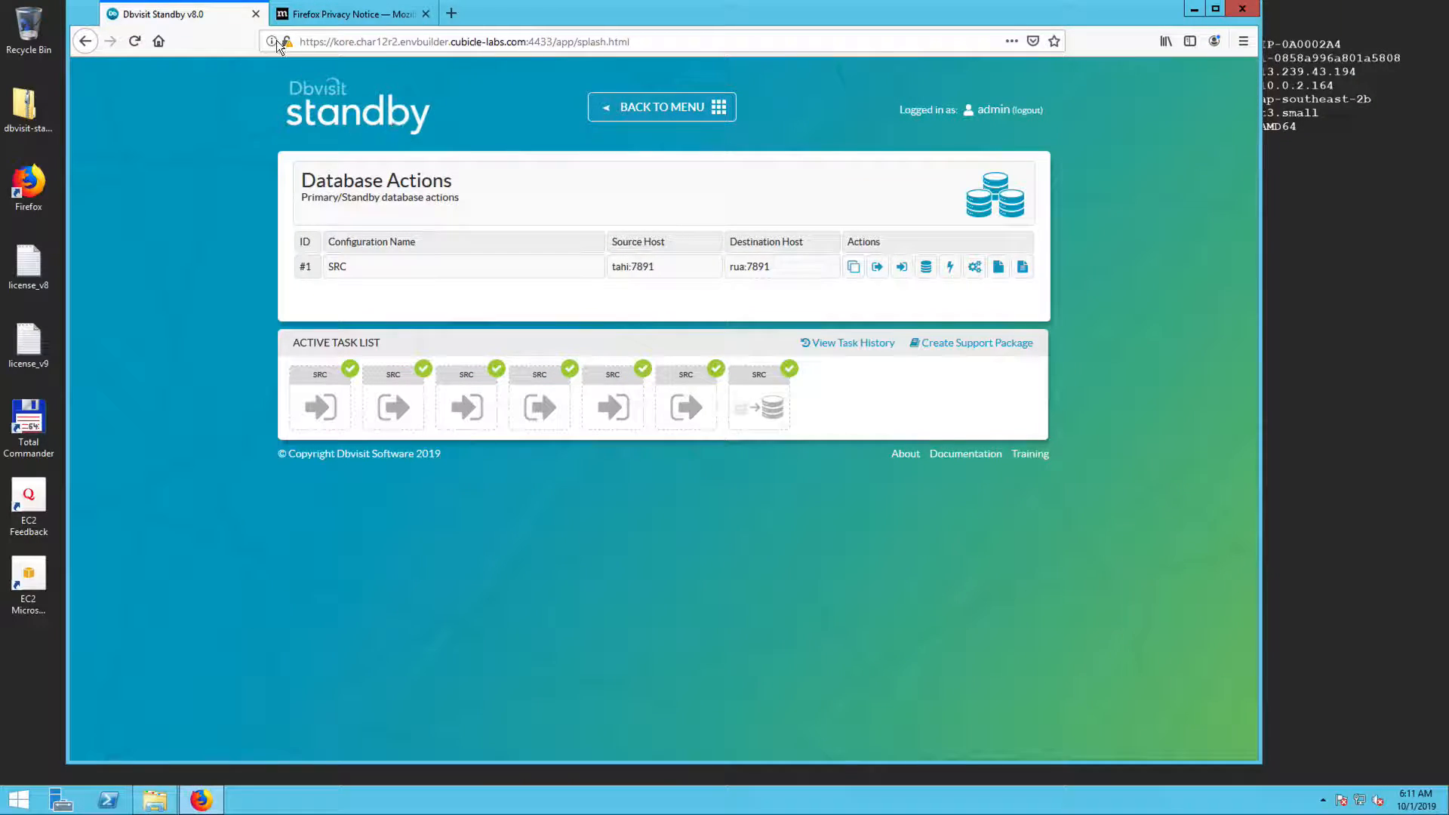
- Switch from the web console session to the tahi remote session and stop the dbvagent service
{"action": "mouse_move", "coordinate": [968, 41]}
{"action": "left_click", "coordinate": [40, 27]}
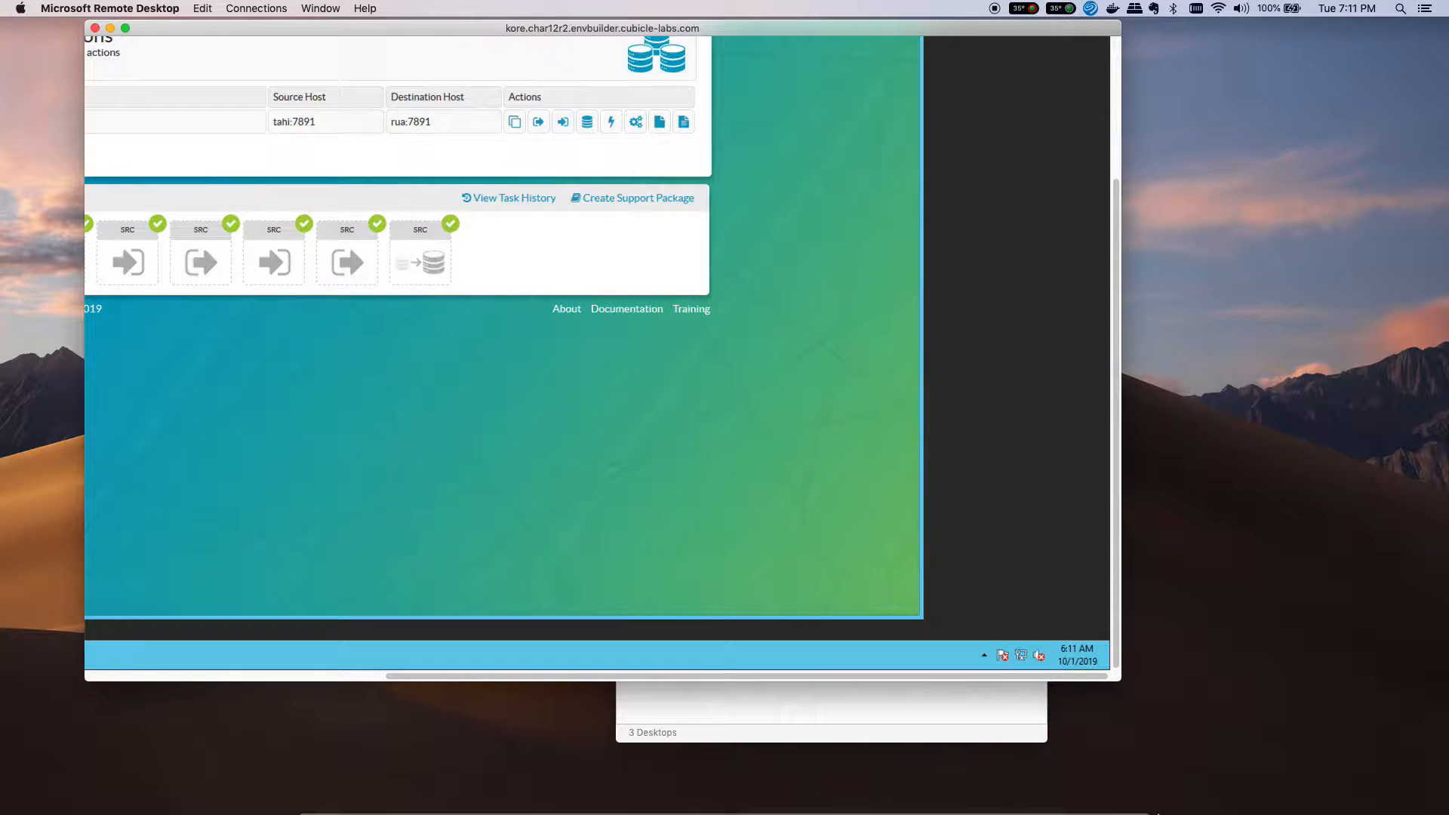
{"action": "left_click", "coordinate": [1101, 809]}
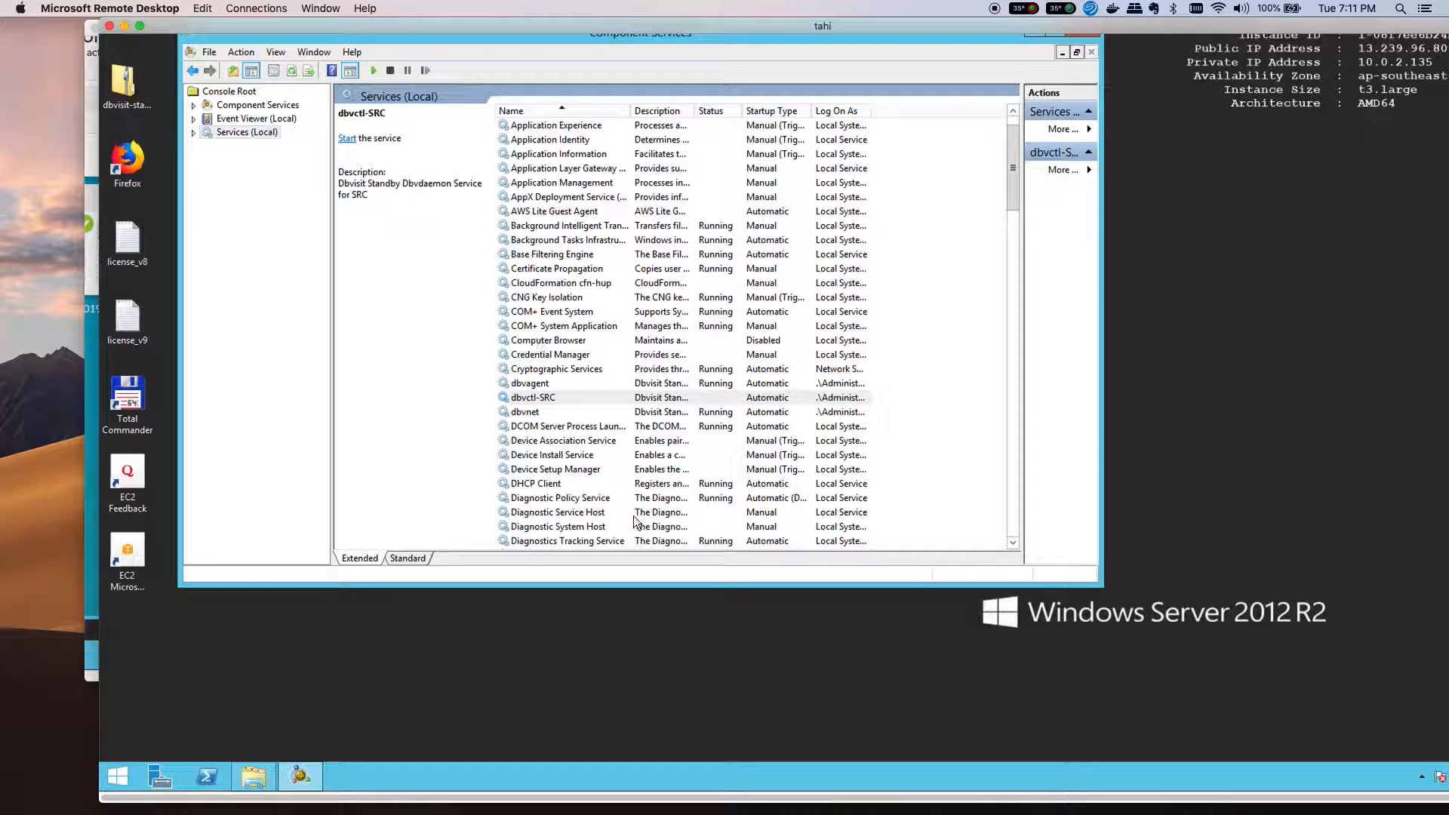
{"action": "left_click", "coordinate": [532, 387]}
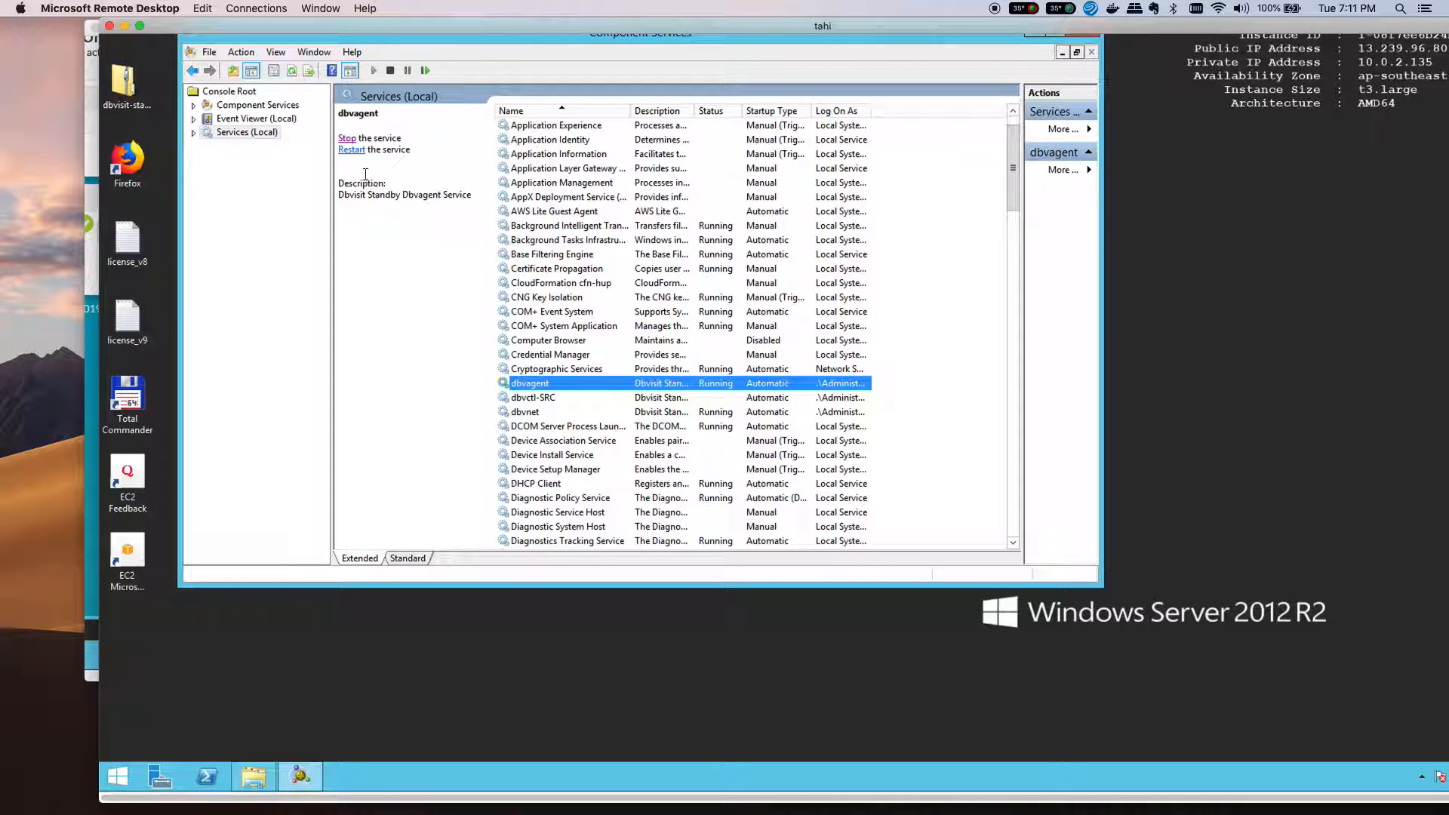
{"action": "left_click", "coordinate": [347, 138]}
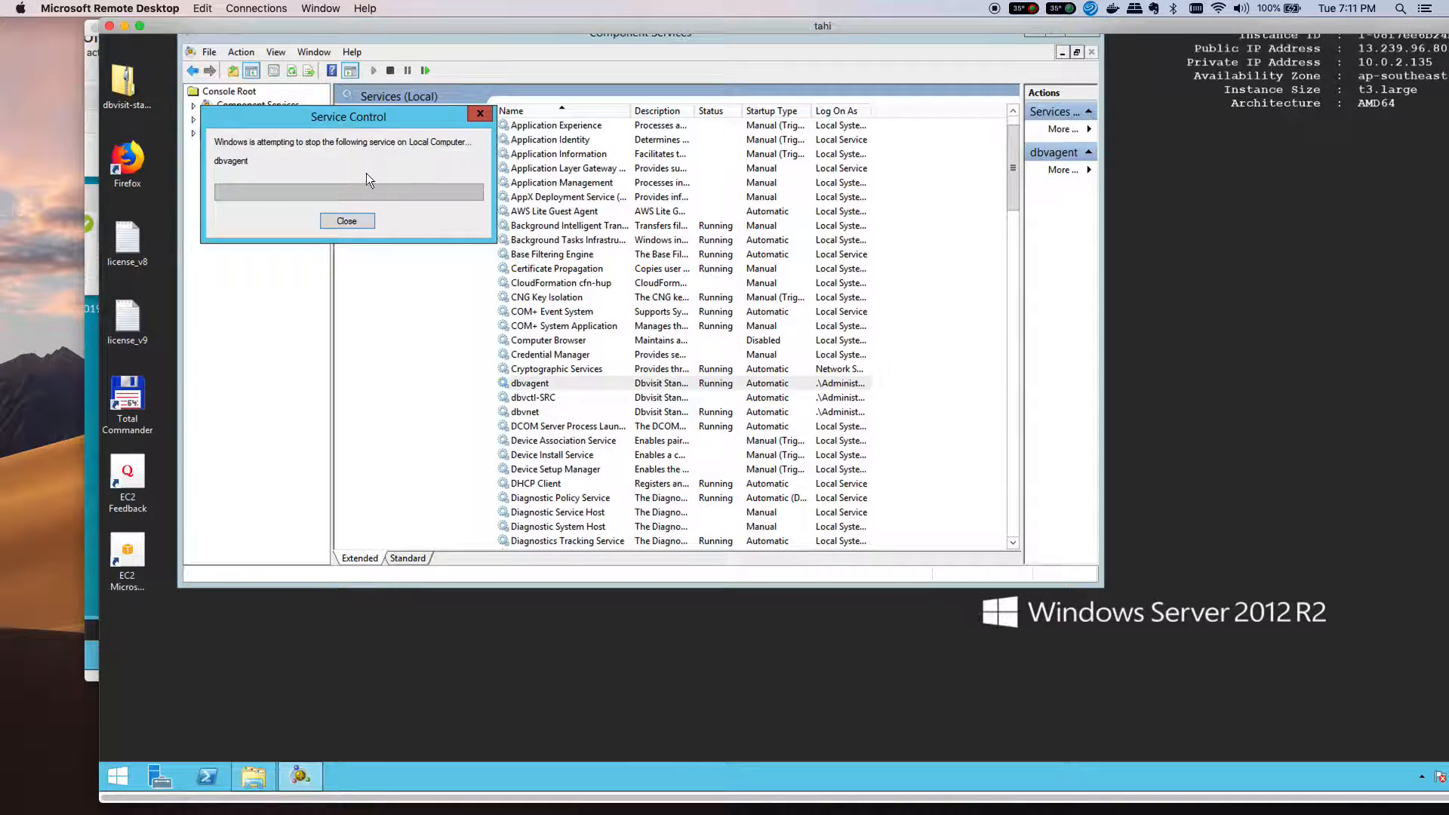
- Stop the dbvnet service on tahi and minimize its remote session to reveal the rua session
{"action": "left_click", "coordinate": [531, 414]}
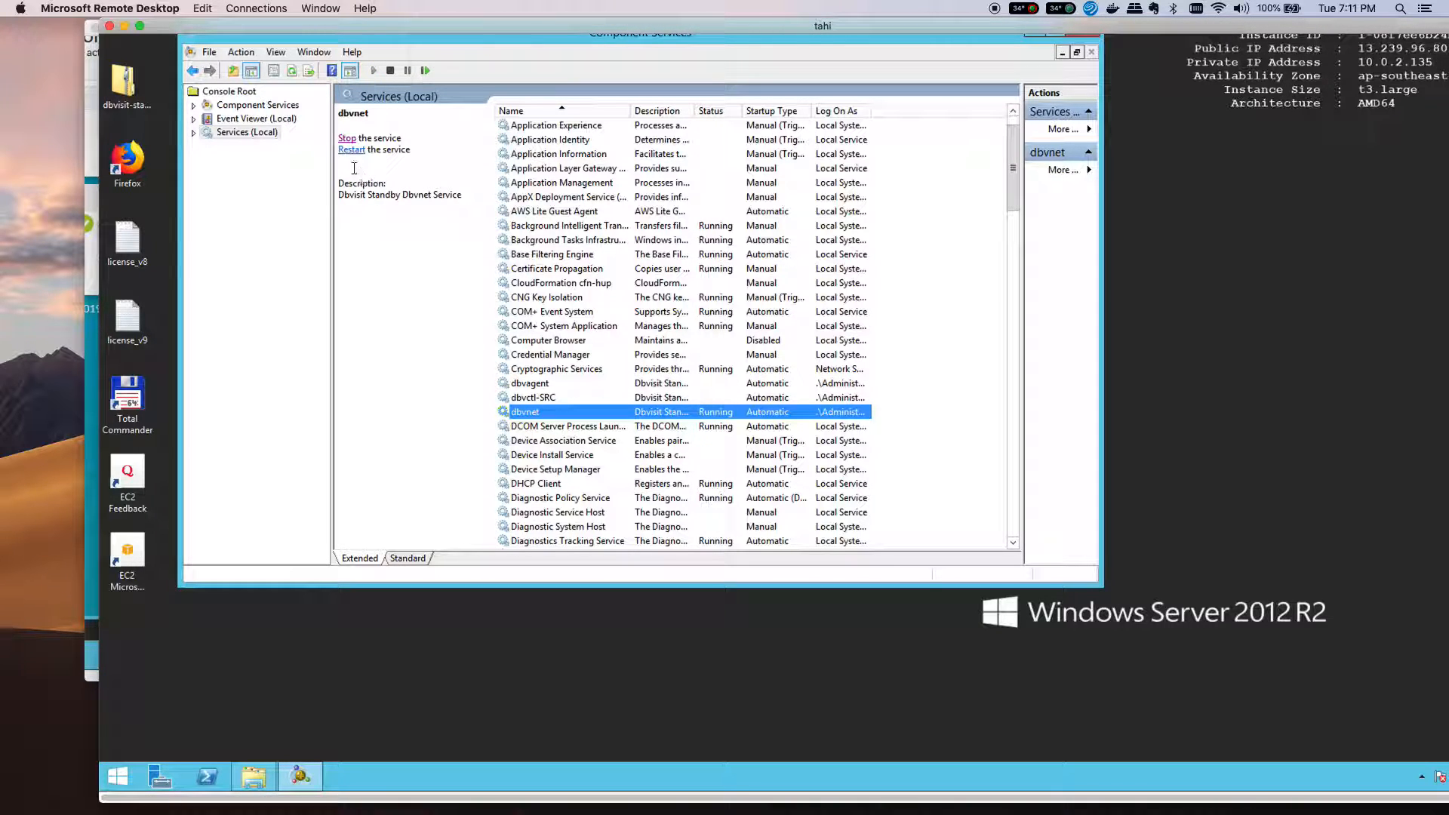
{"action": "left_click", "coordinate": [347, 138]}
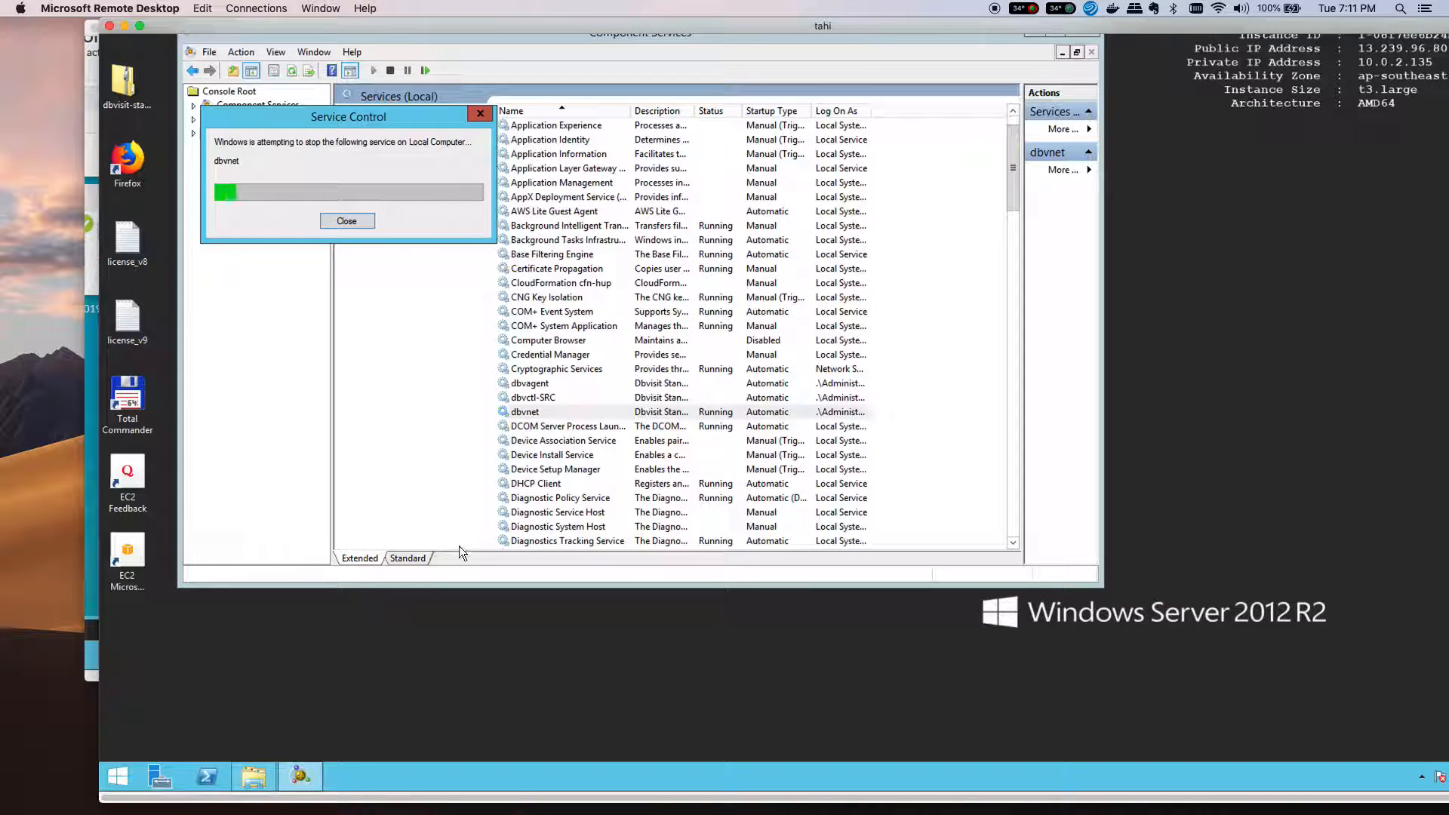
{"action": "left_click", "coordinate": [125, 26]}
- Show the rua remote session in full screen and stop its dbvagent and dbvnet services
{"action": "scroll", "coordinate": [590, 380], "scroll_direction": "up", "scroll_amount": 3}
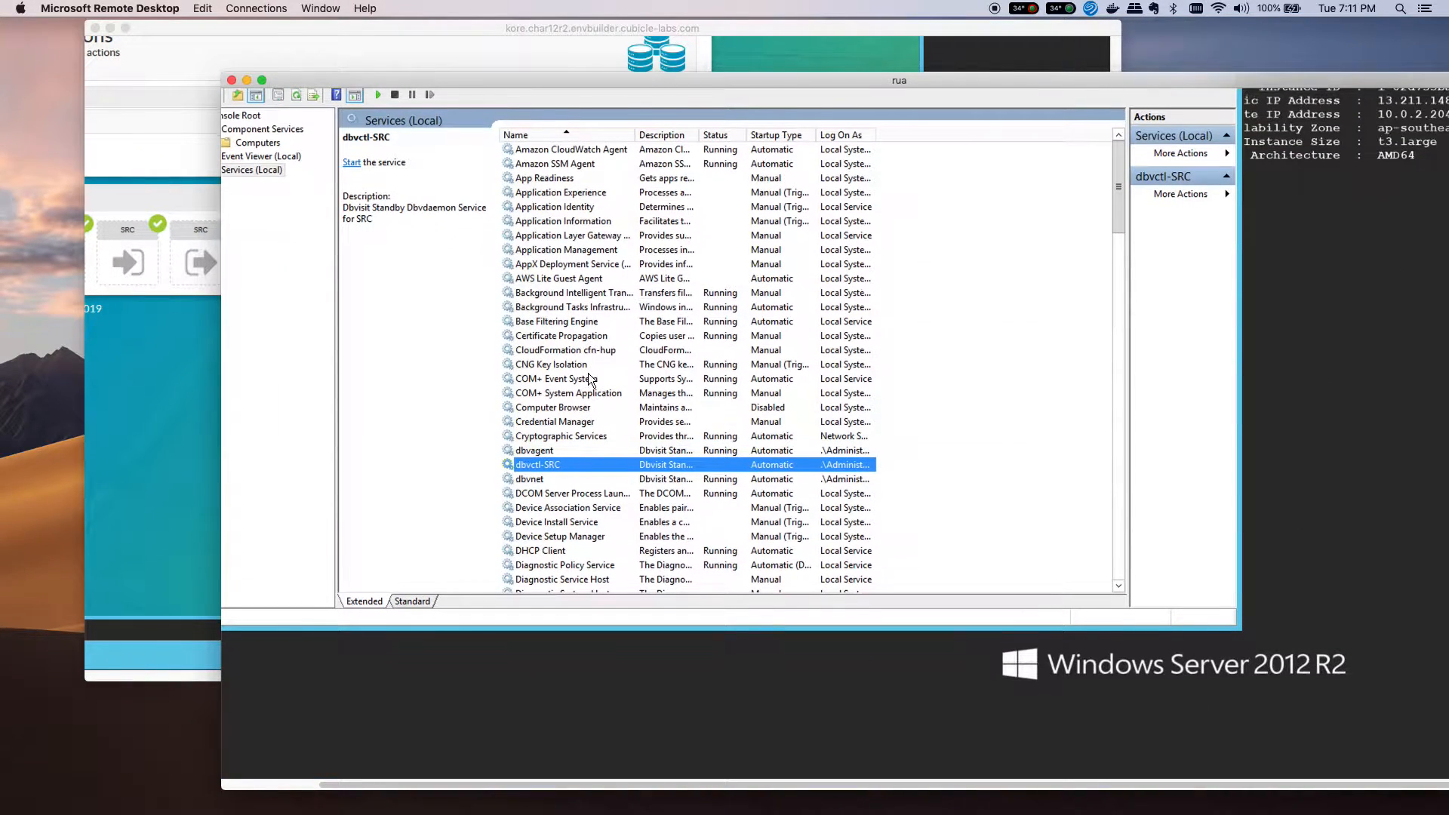
{"action": "left_click", "coordinate": [262, 80]}
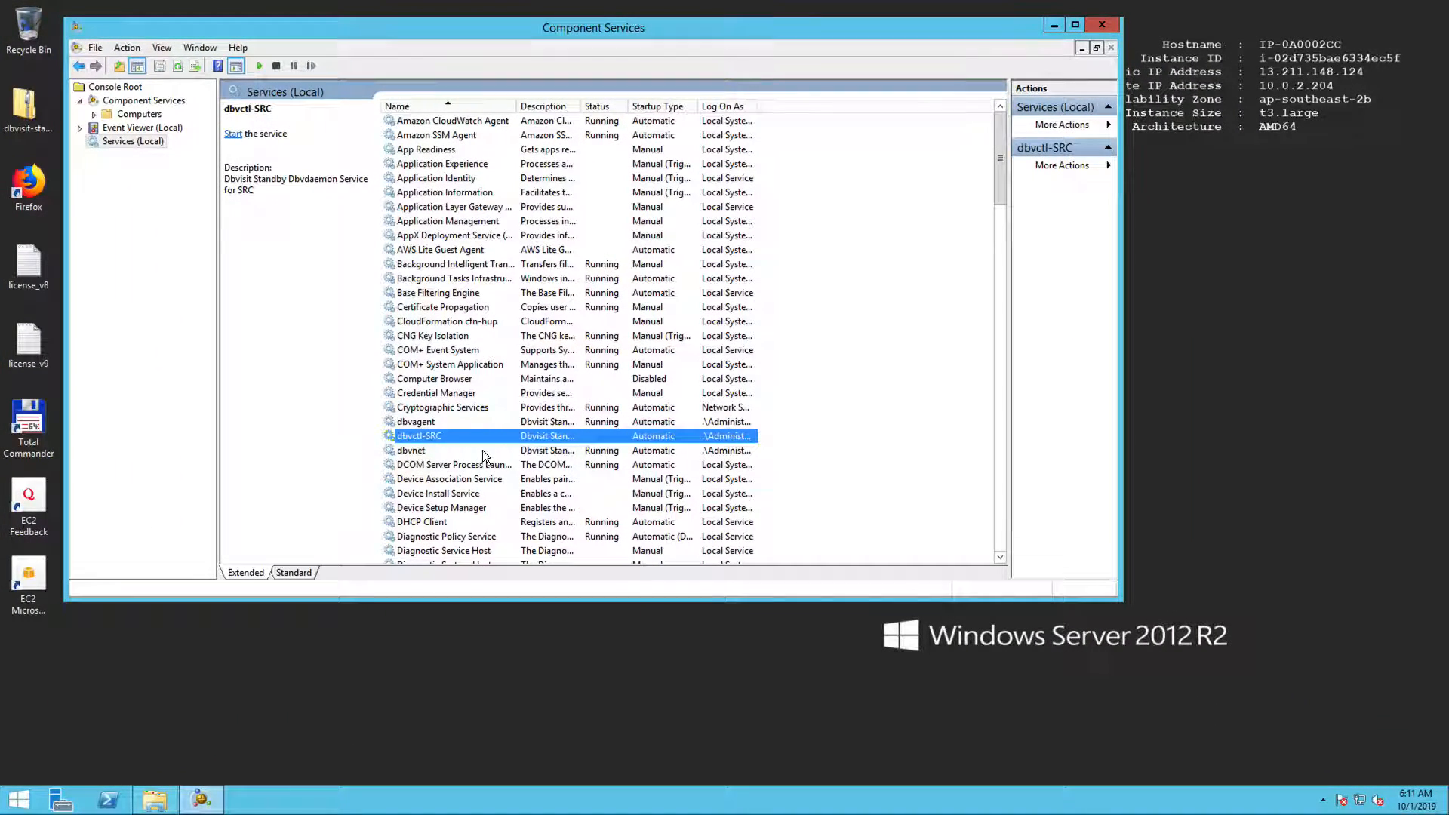
{"action": "left_click", "coordinate": [429, 421]}
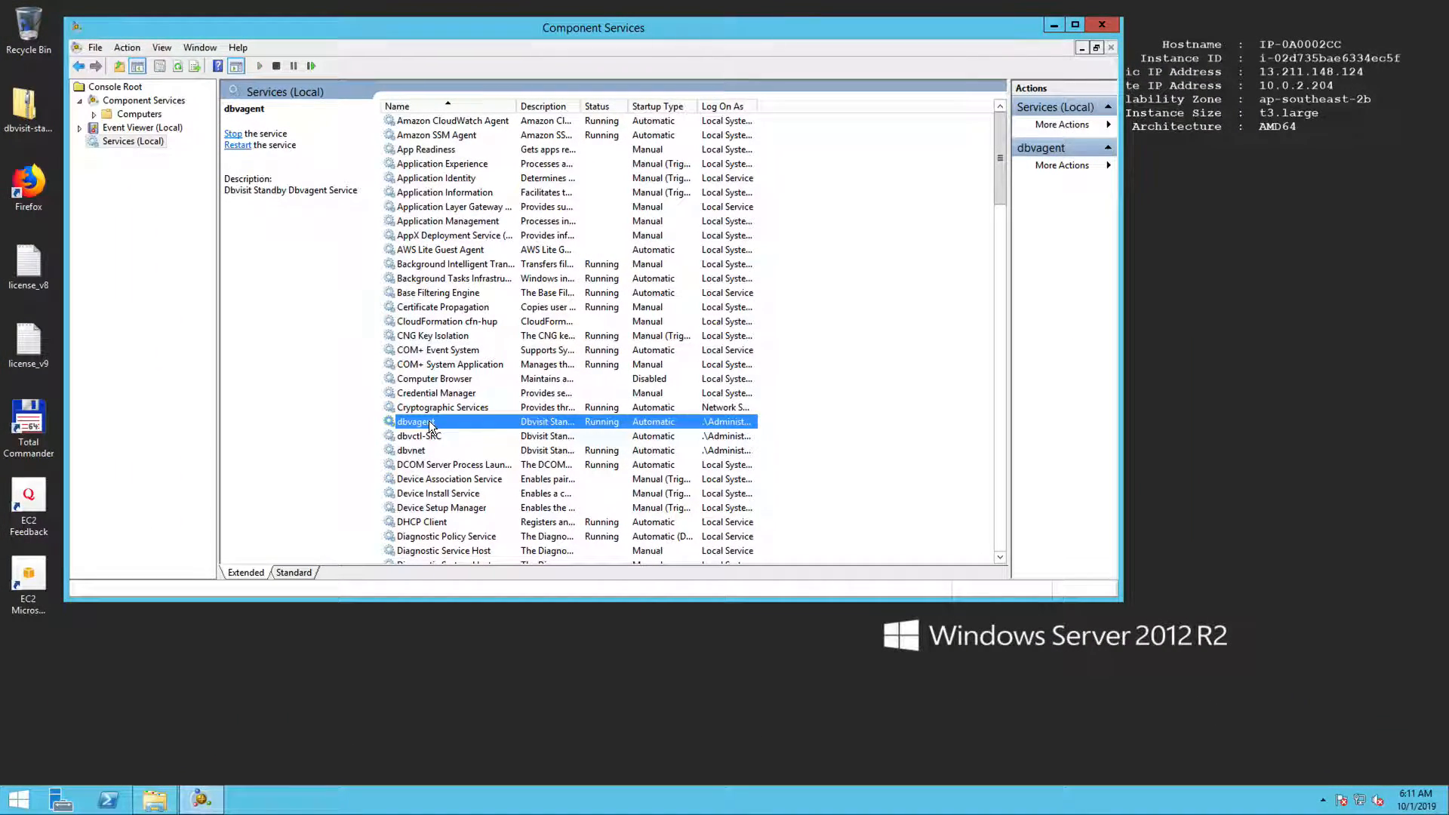
{"action": "left_click", "coordinate": [234, 142]}
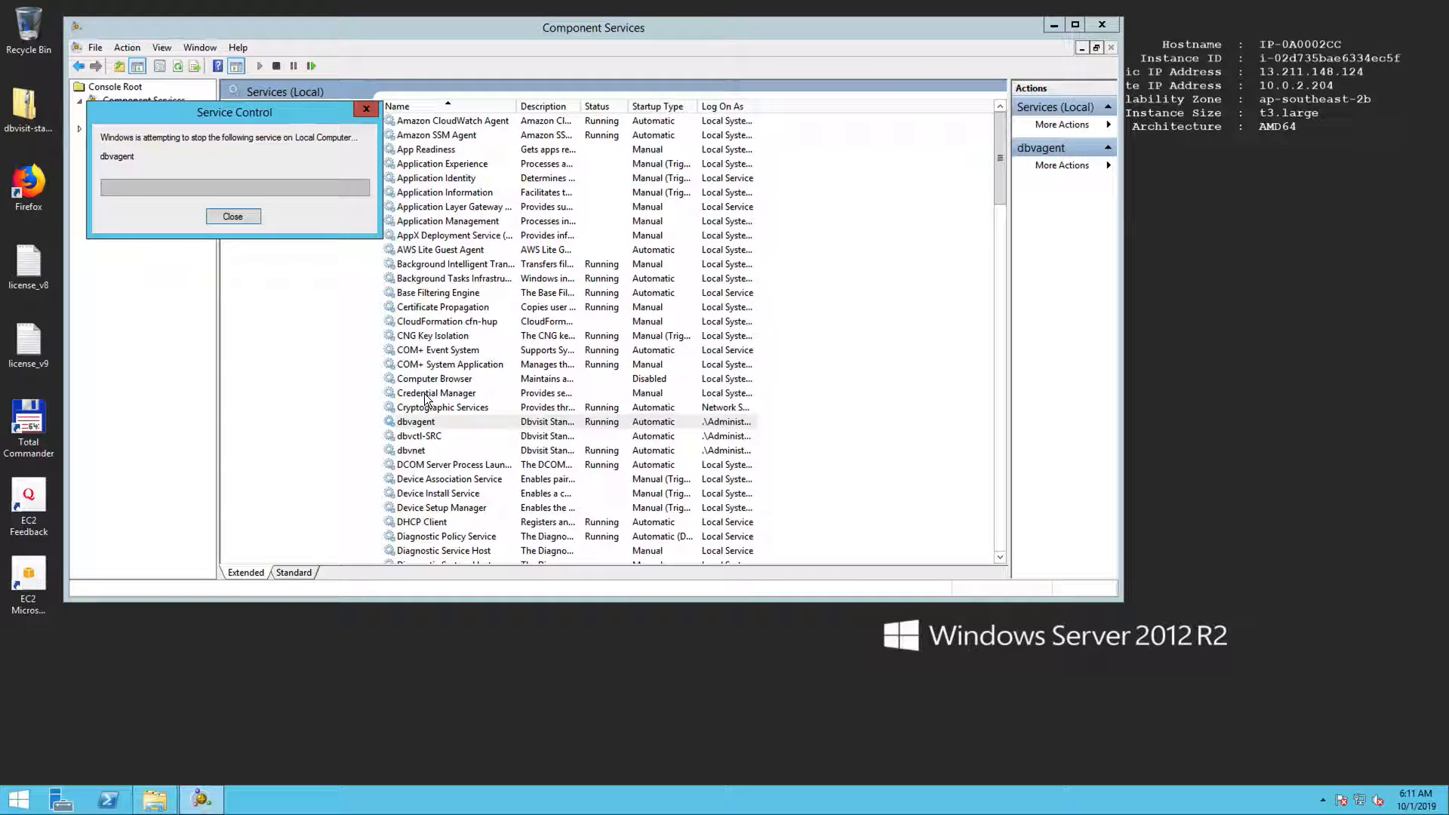
{"action": "left_click", "coordinate": [437, 453]}
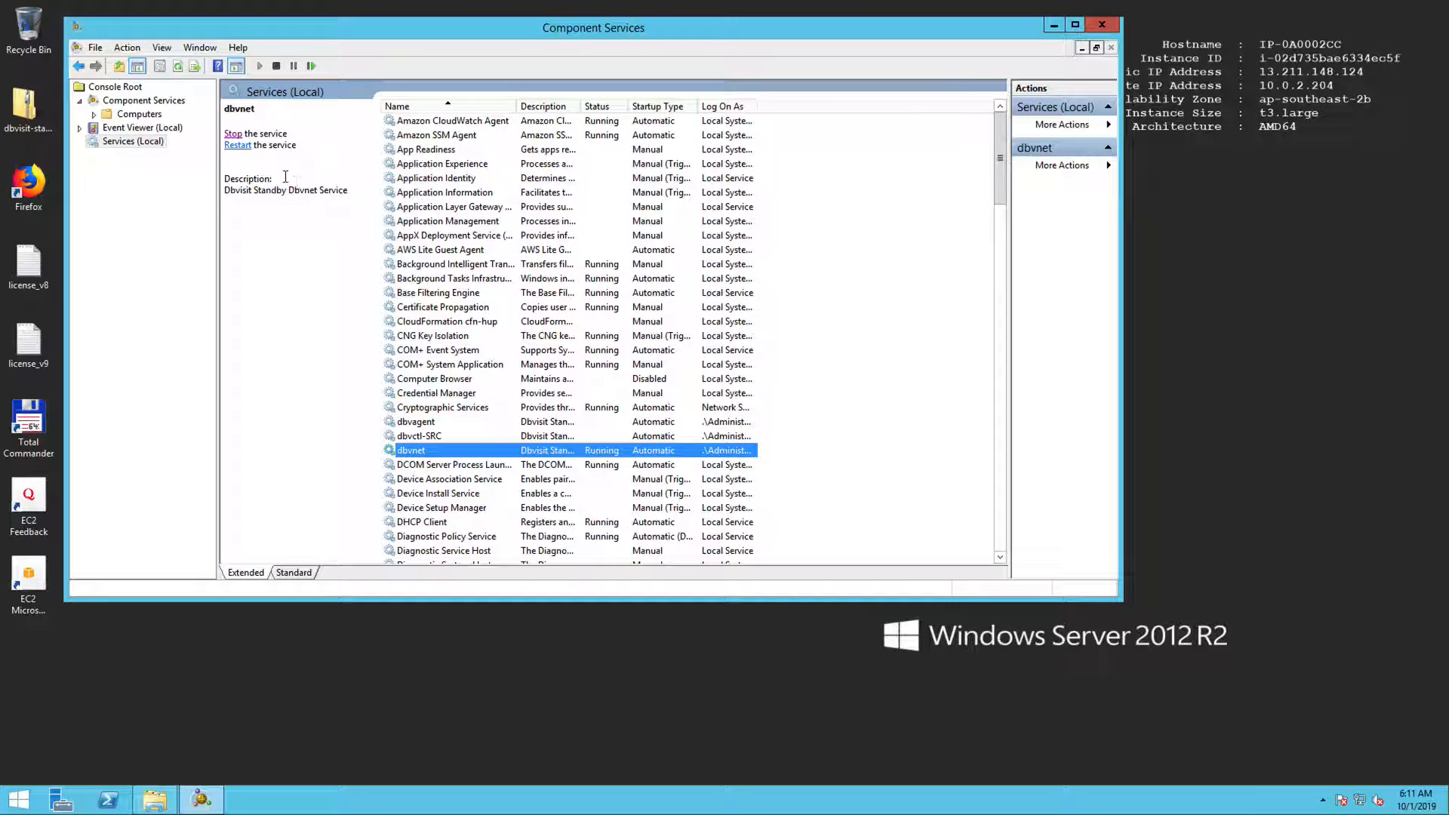
{"action": "left_click", "coordinate": [233, 134]}
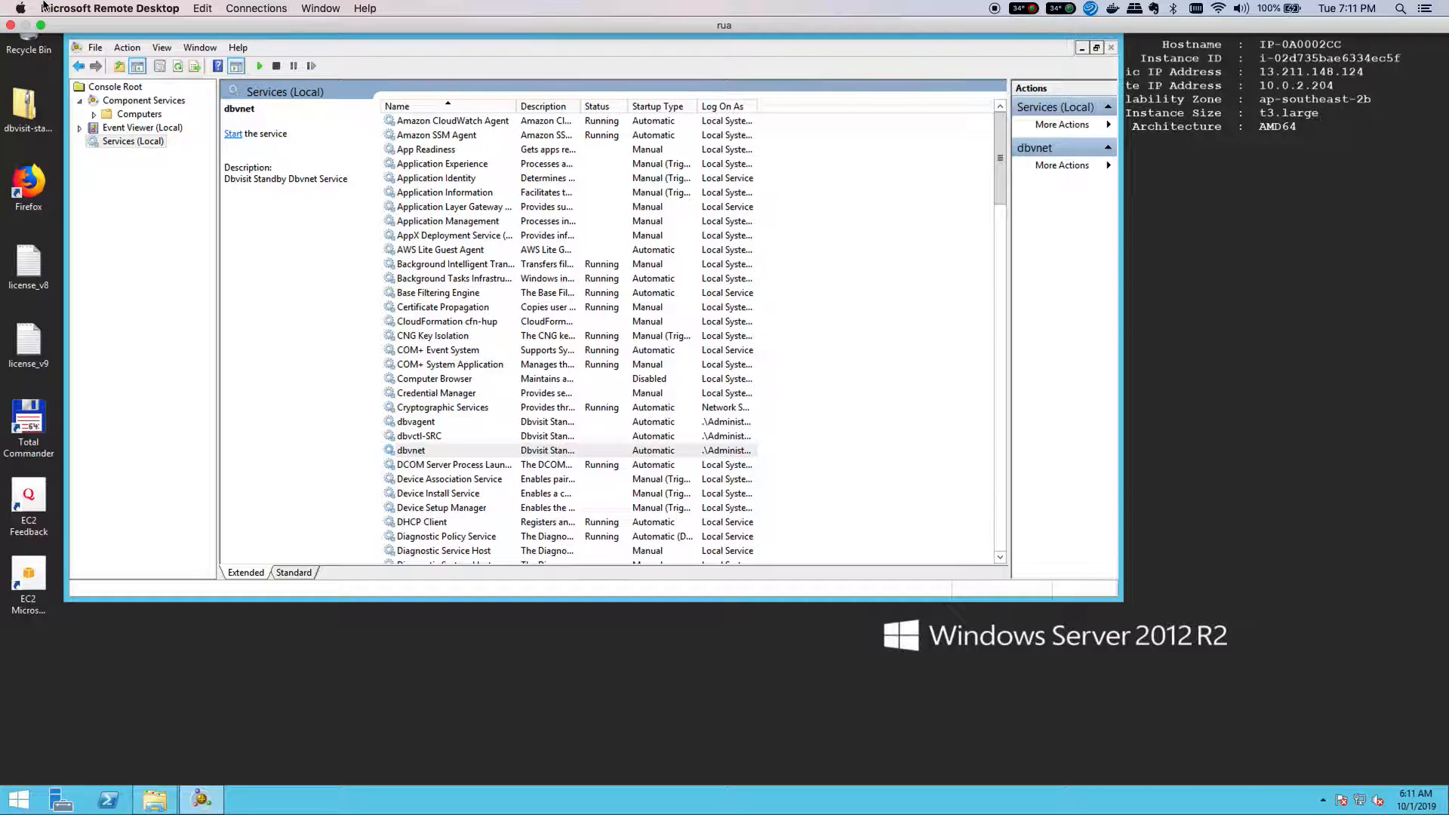
- Take the rua session out of full screen and minimize it to return to the kore session
{"action": "left_click", "coordinate": [41, 26]}
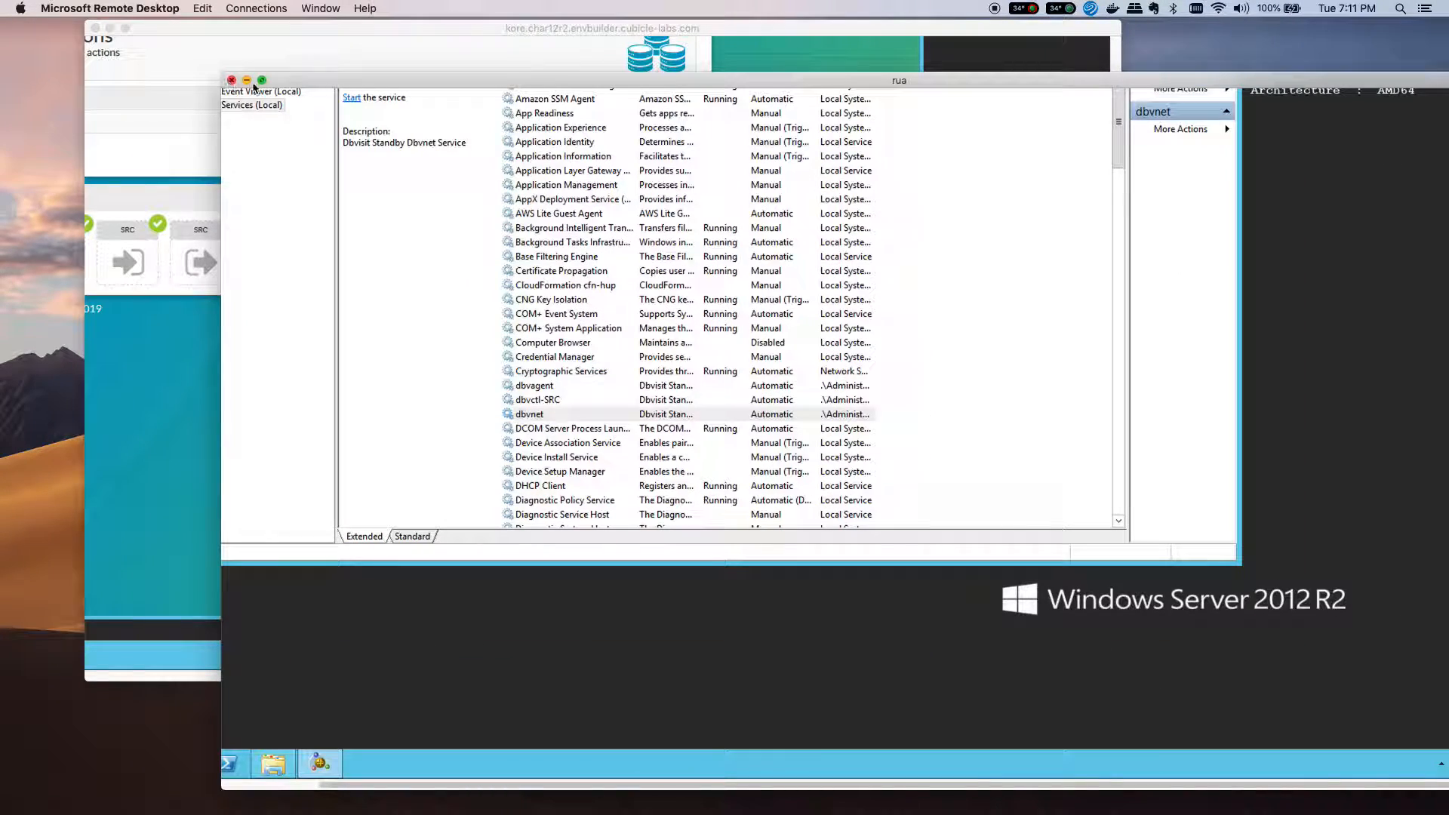
{"action": "left_click", "coordinate": [247, 80]}
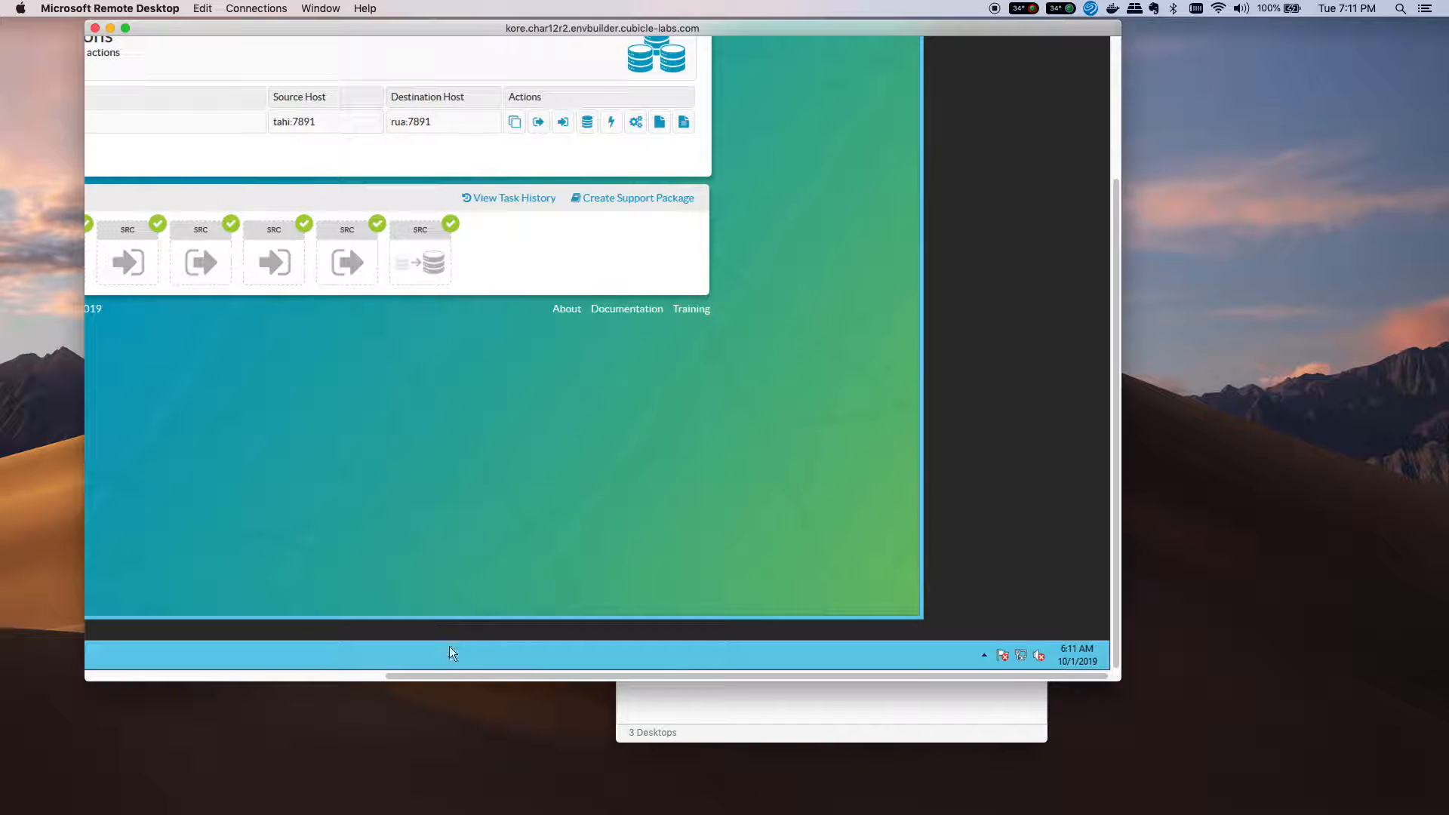
{"action": "scroll", "coordinate": [452, 671], "scroll_direction": "left", "scroll_amount": 10}
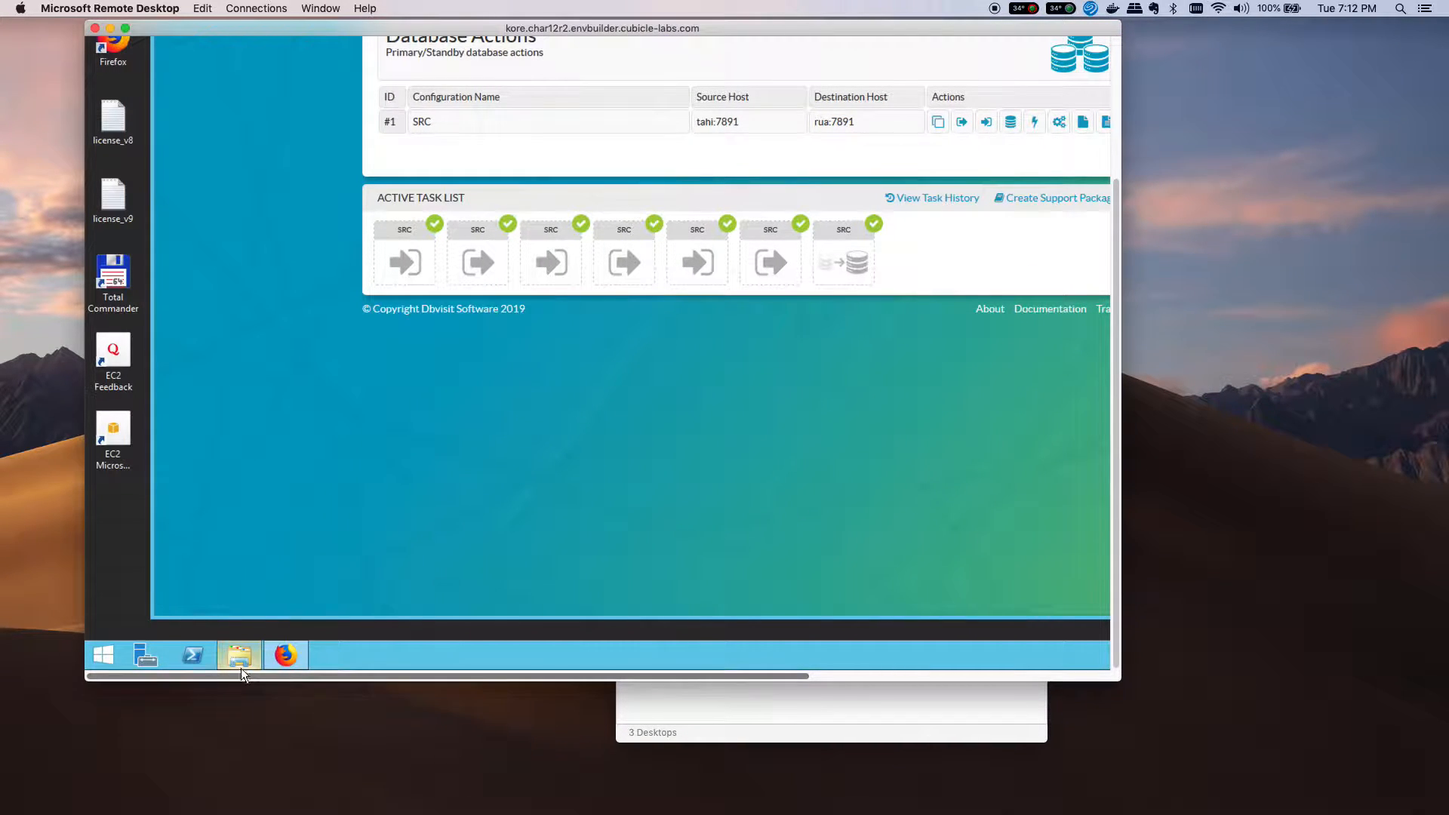
- Enlarge the kore session window and log out of the Dbvisit Standby web console
{"action": "right_click", "coordinate": [106, 658]}
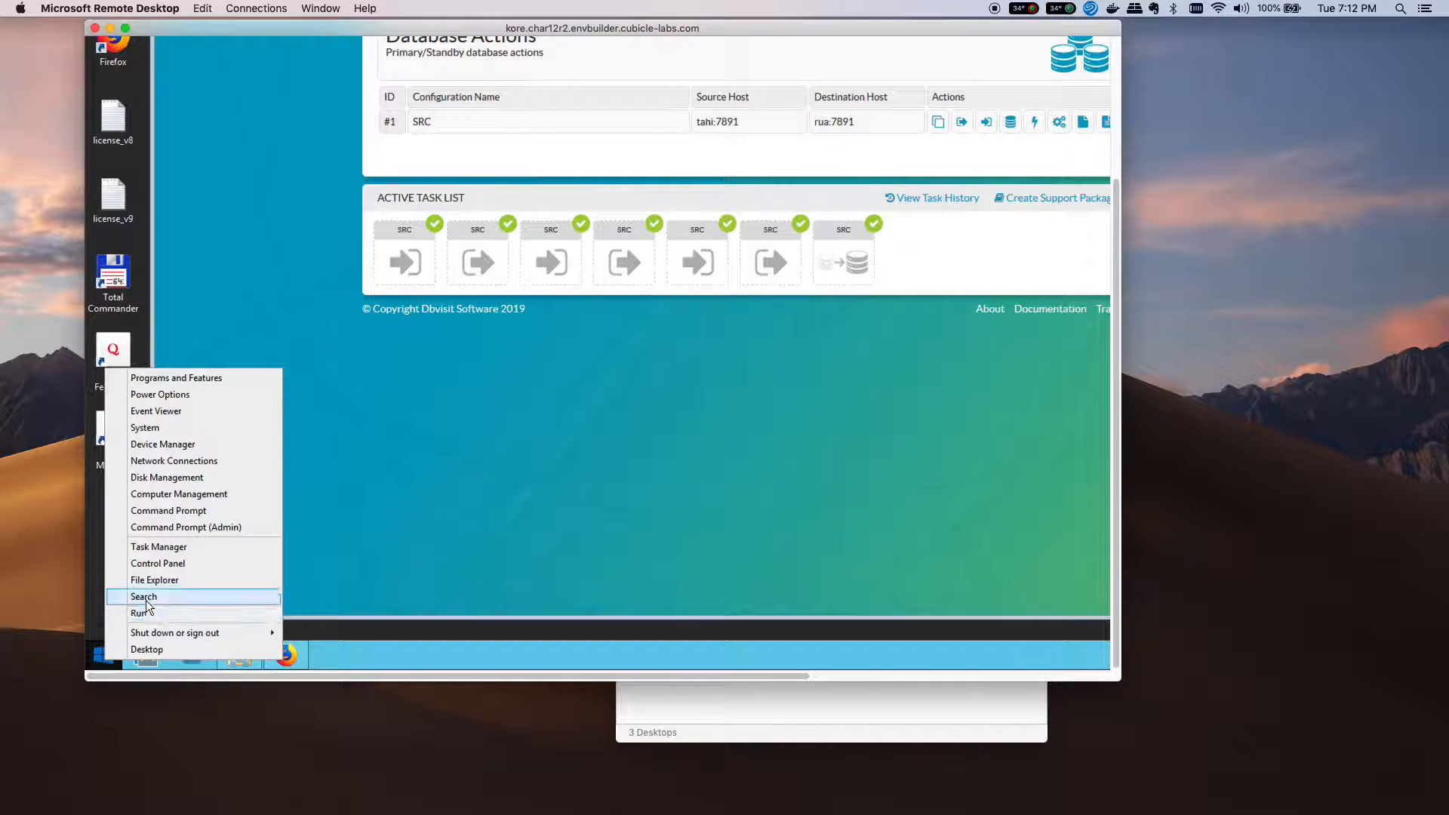
{"action": "left_click", "coordinate": [146, 597]}
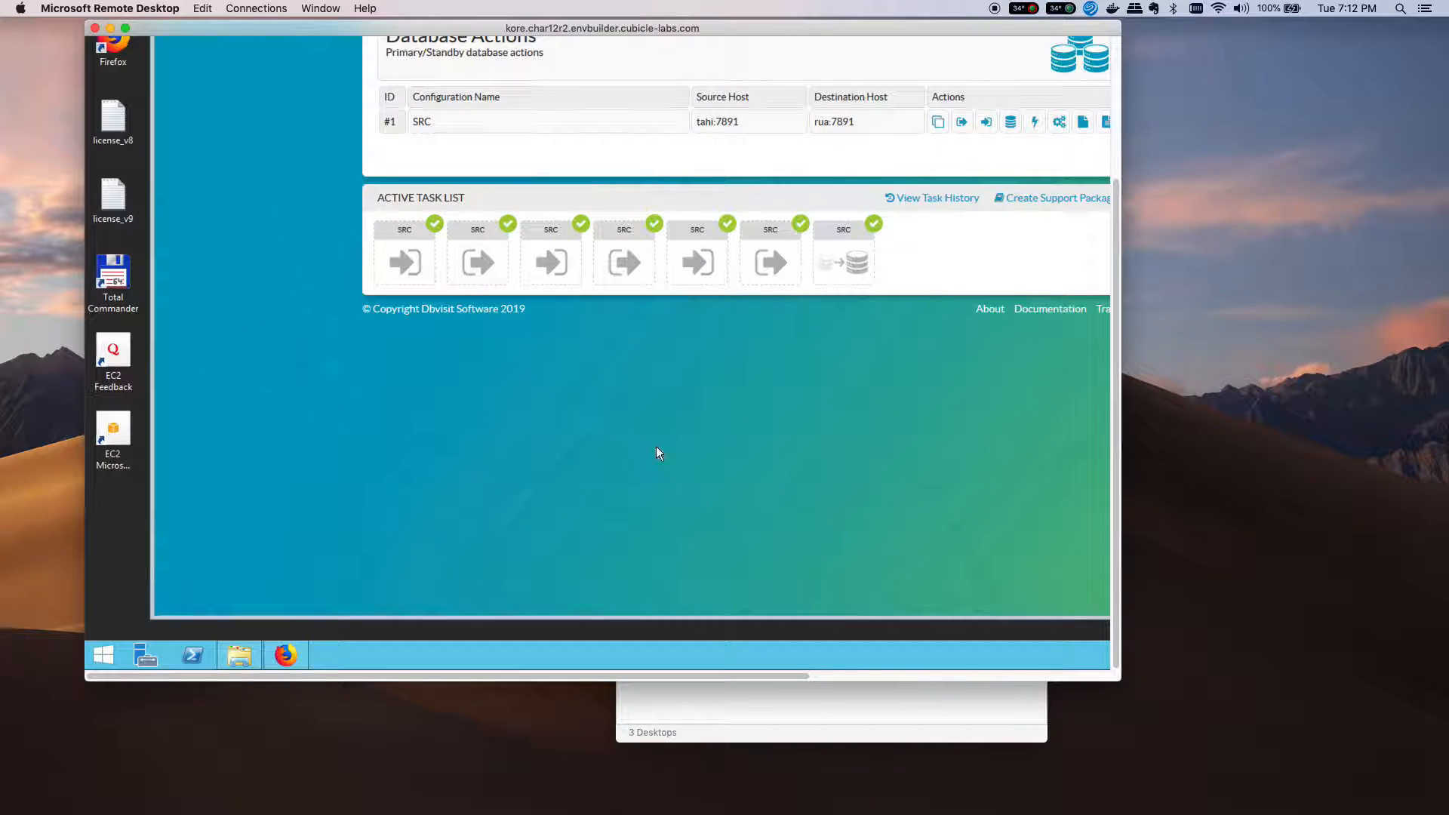
{"action": "scroll", "coordinate": [795, 467], "scroll_direction": "up", "scroll_amount": 3}
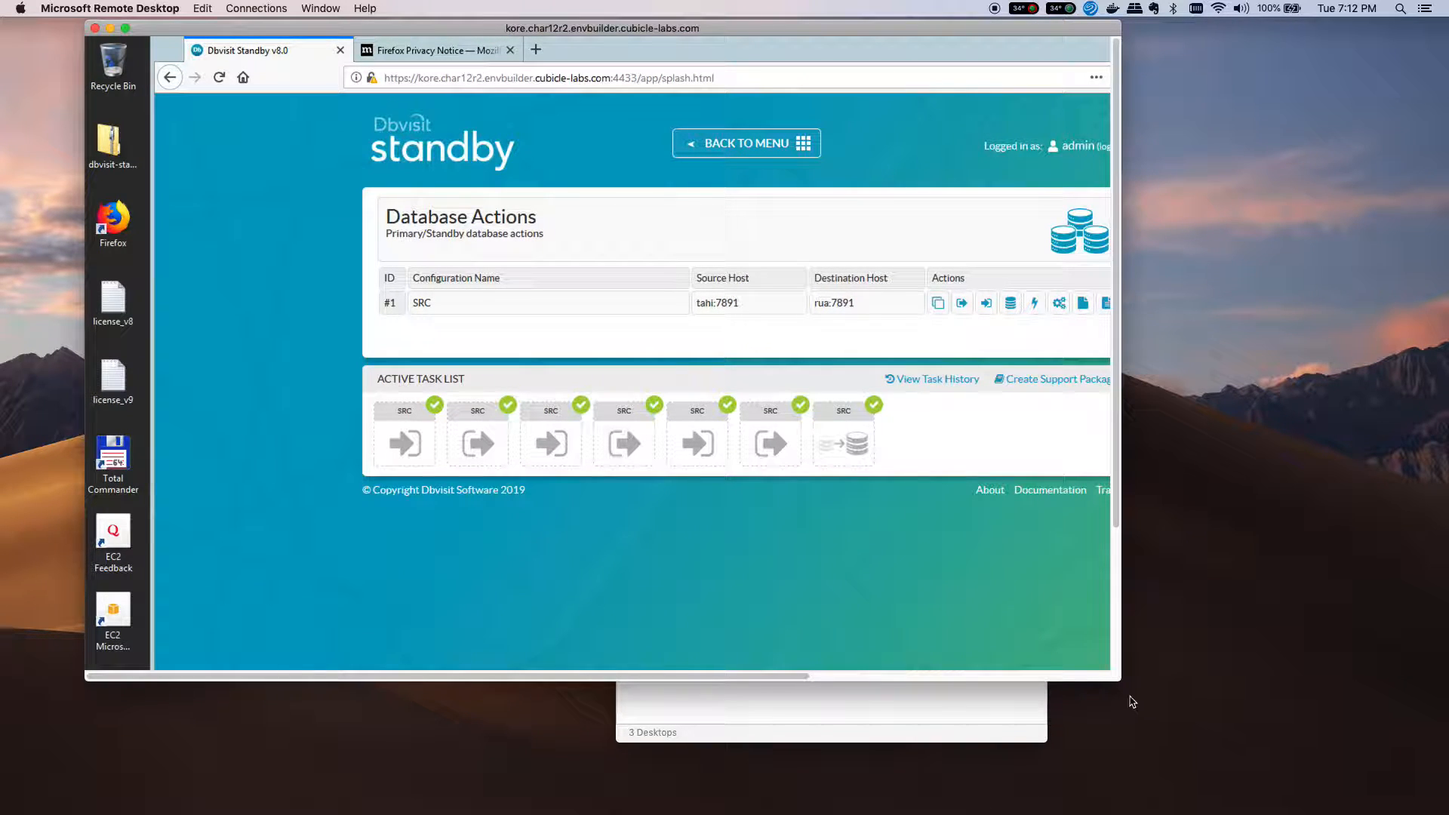
{"action": "left_click_drag", "start_coordinate": [1120, 679], "coordinate": [1406, 751]}
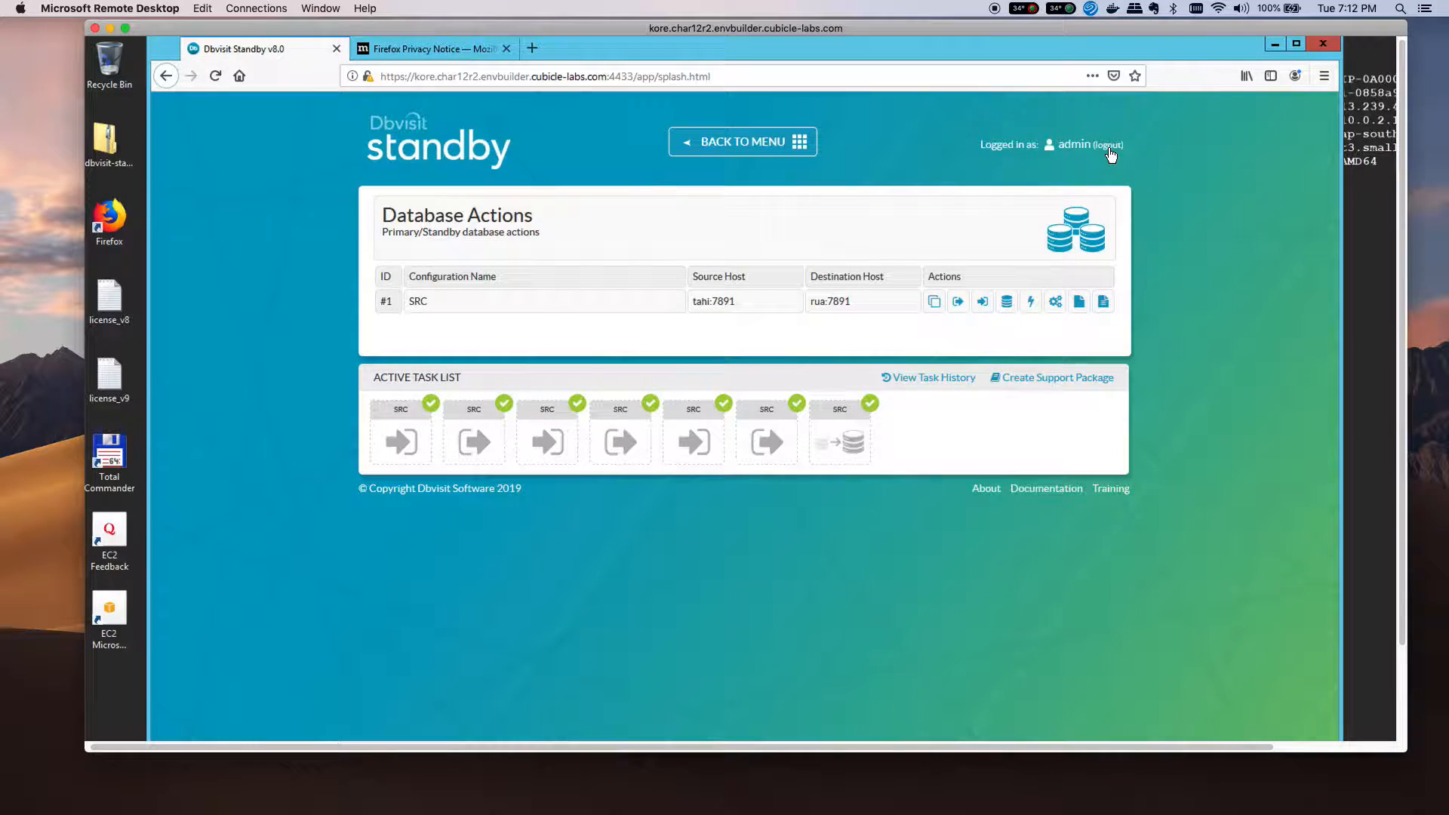
{"action": "left_click", "coordinate": [1109, 149]}
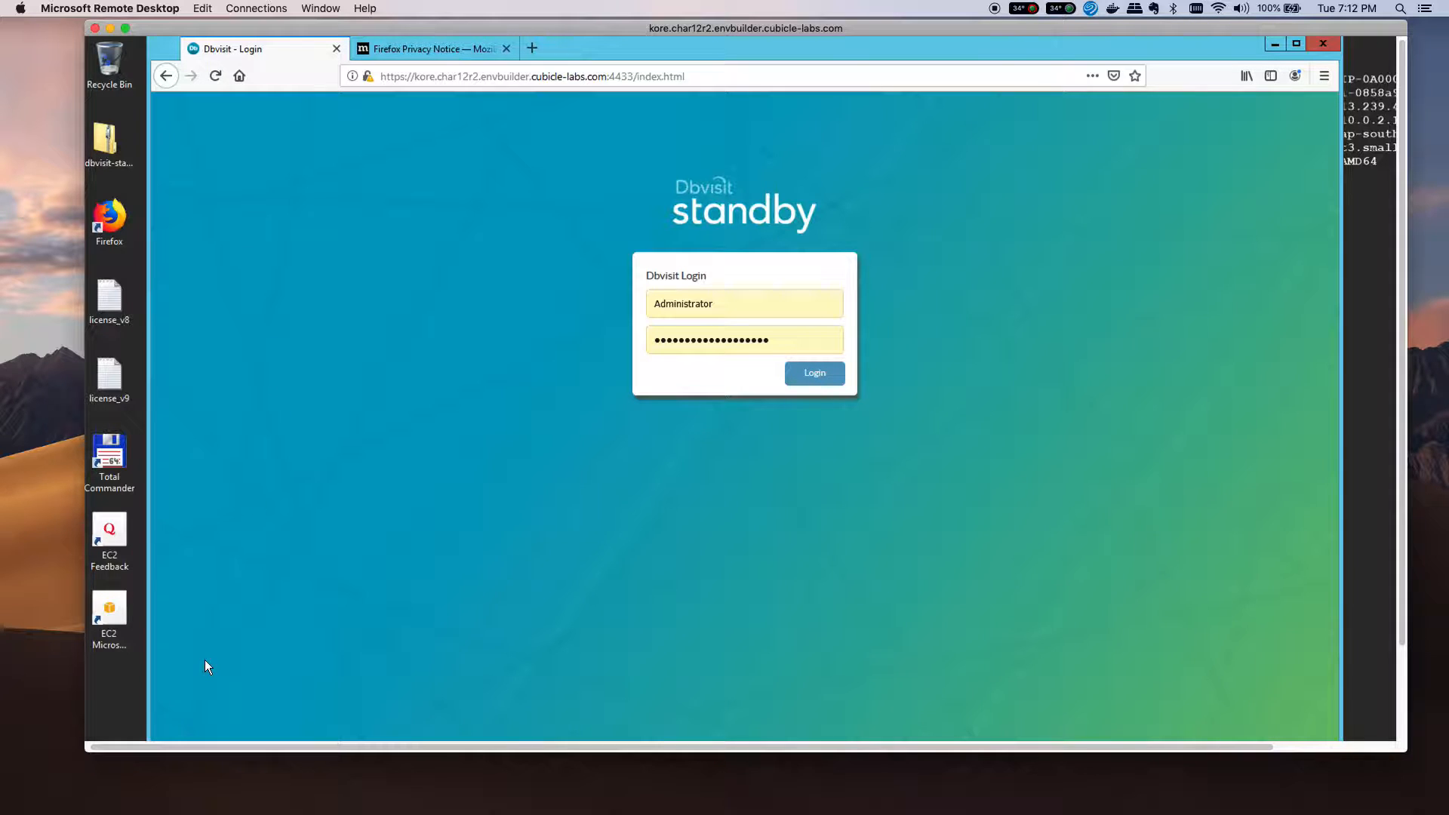
- Open Component Services from kore's Administrative Tools, list the local services, and show the session in full screen
{"action": "scroll", "coordinate": [319, 619], "scroll_direction": "down", "scroll_amount": 3}
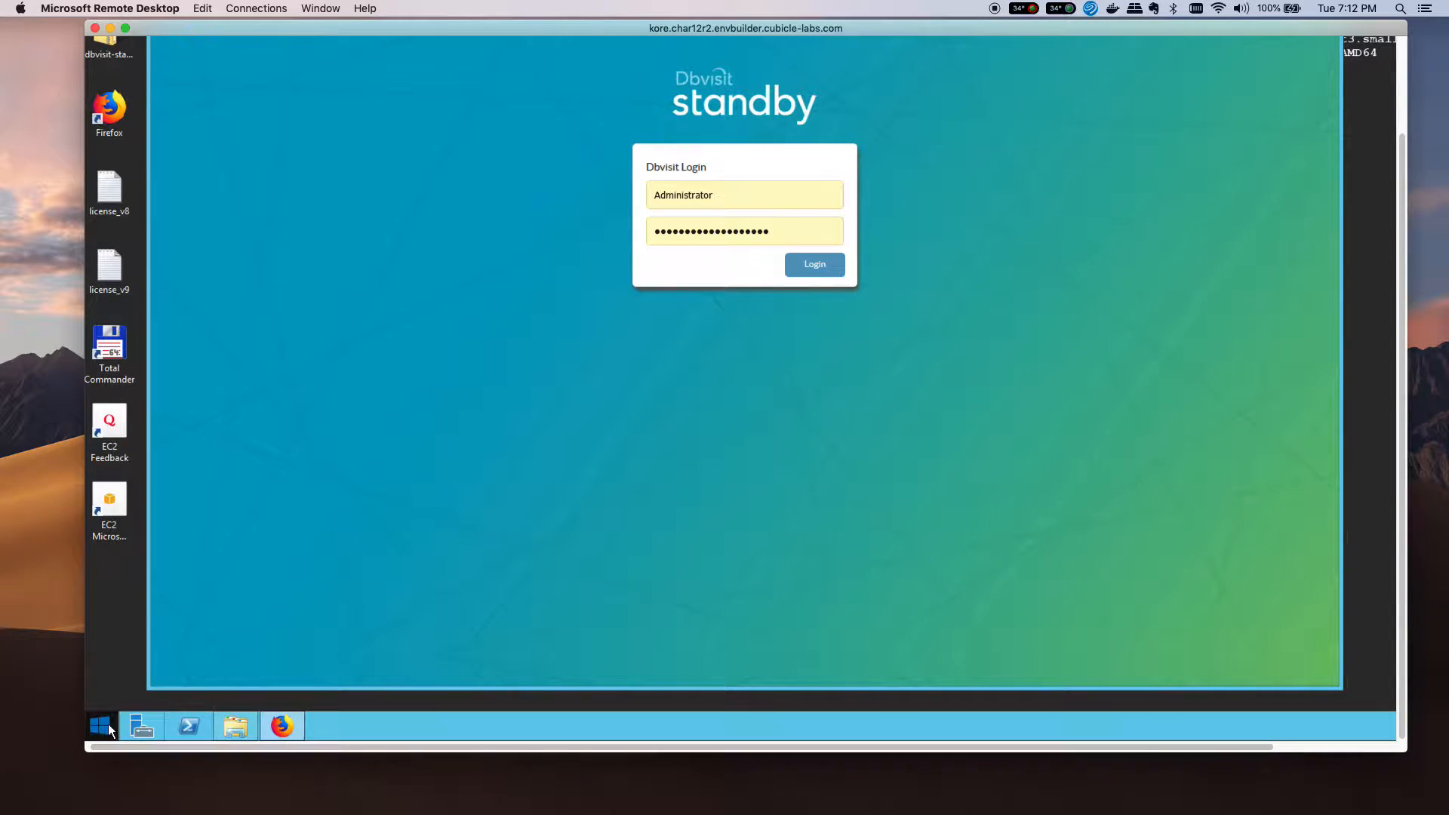
{"action": "left_click", "coordinate": [102, 723]}
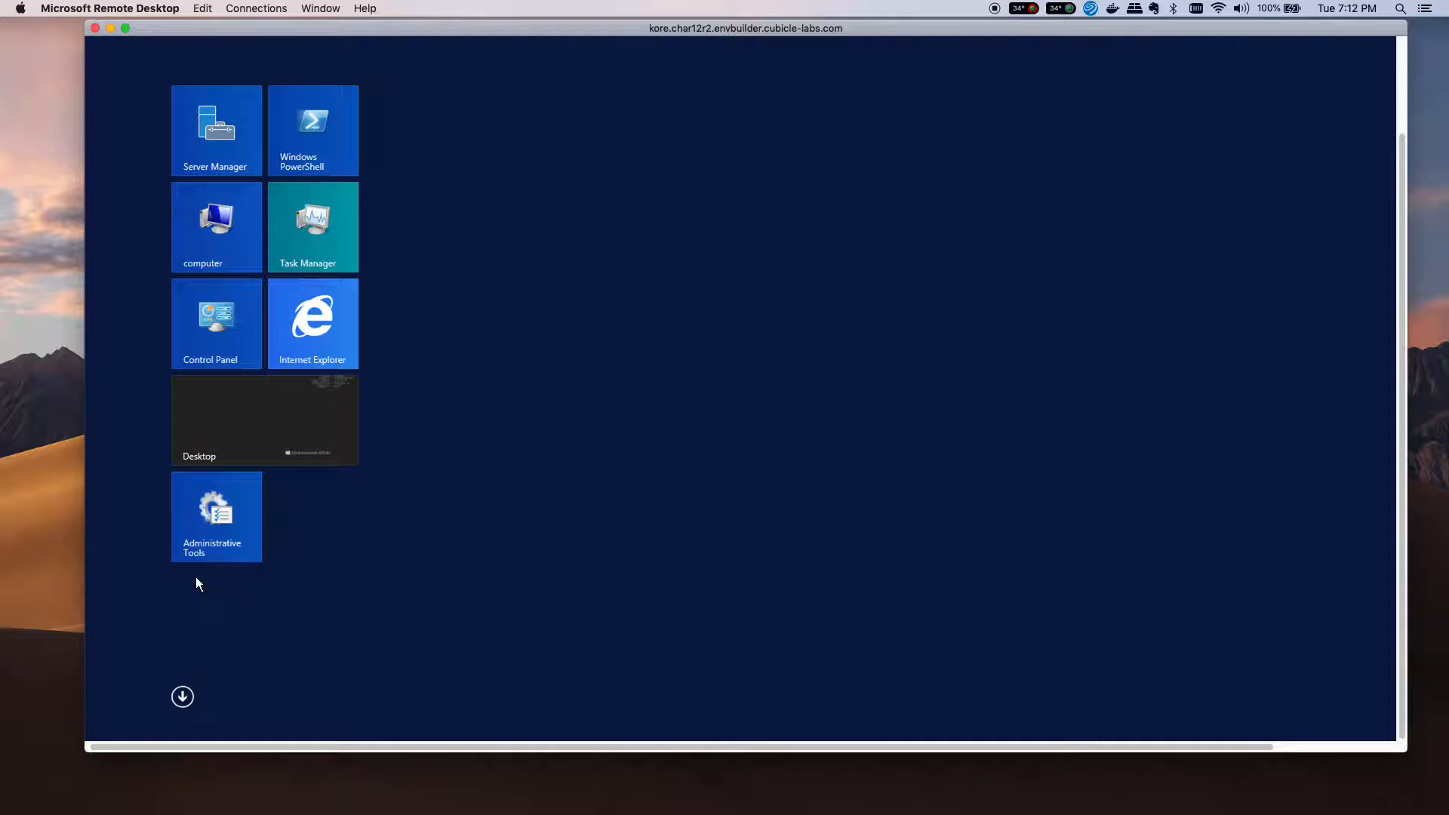
{"action": "left_click", "coordinate": [206, 537]}
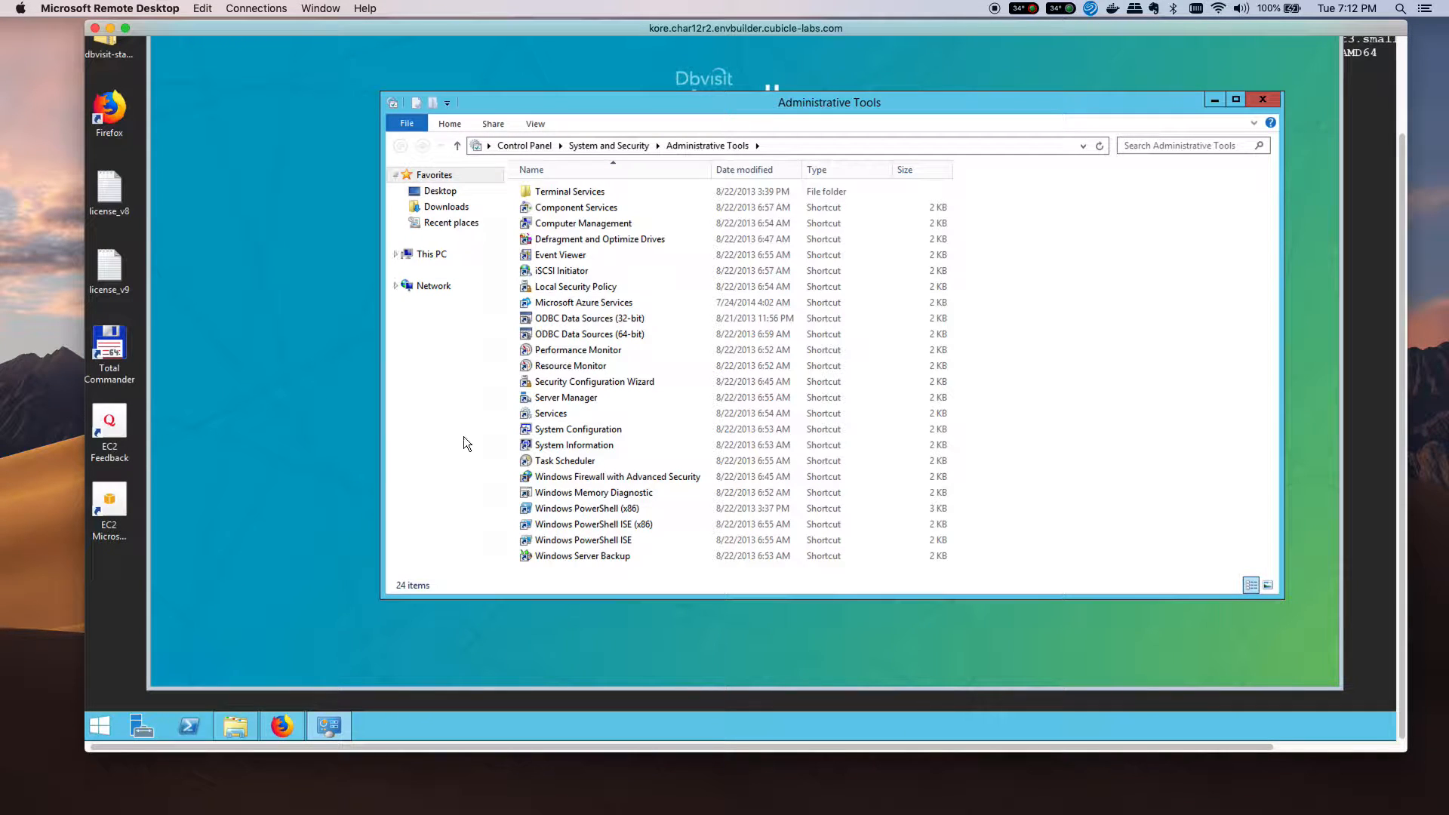
{"action": "left_click", "coordinate": [569, 206]}
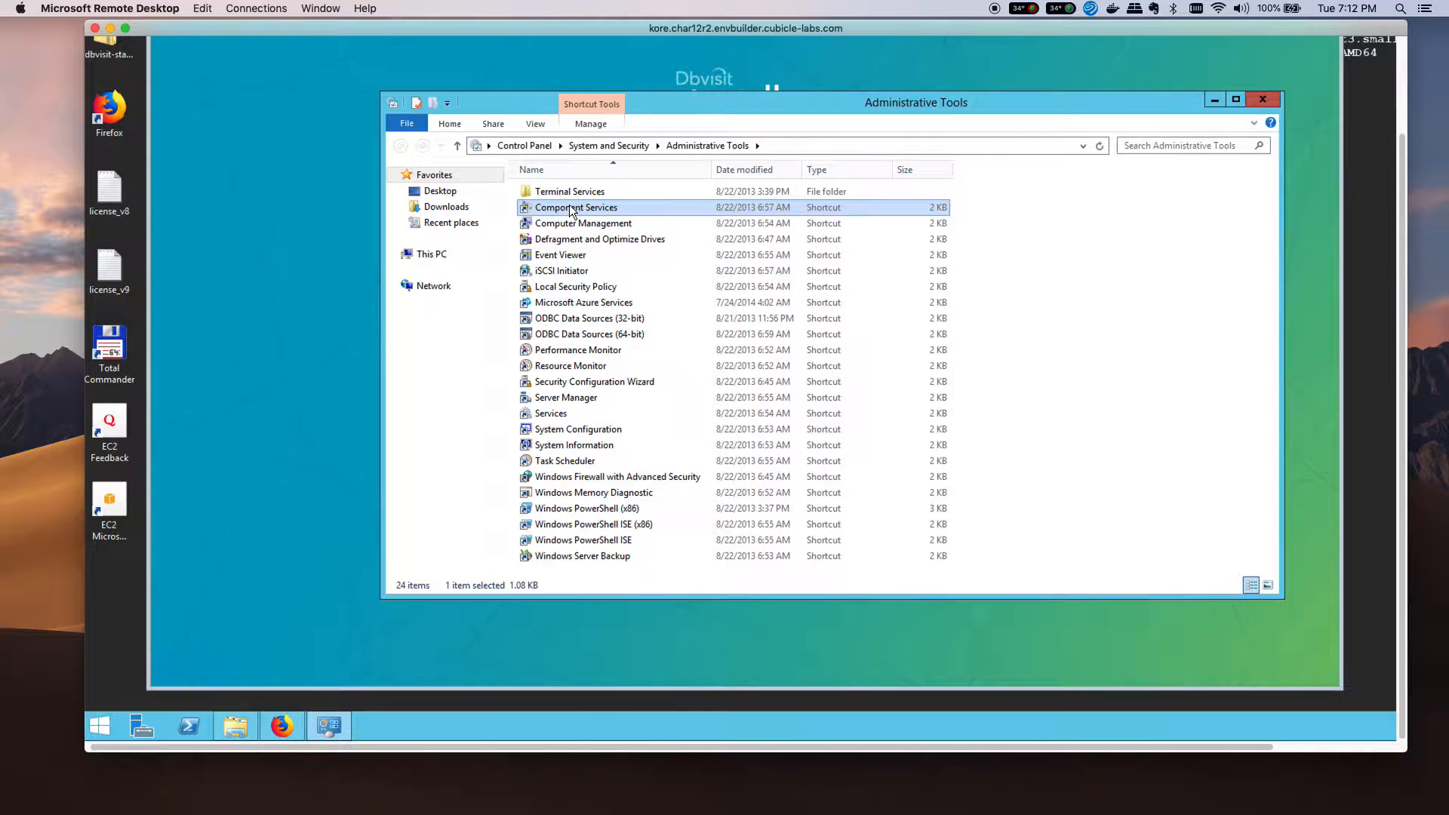
{"action": "left_click", "coordinate": [283, 92]}
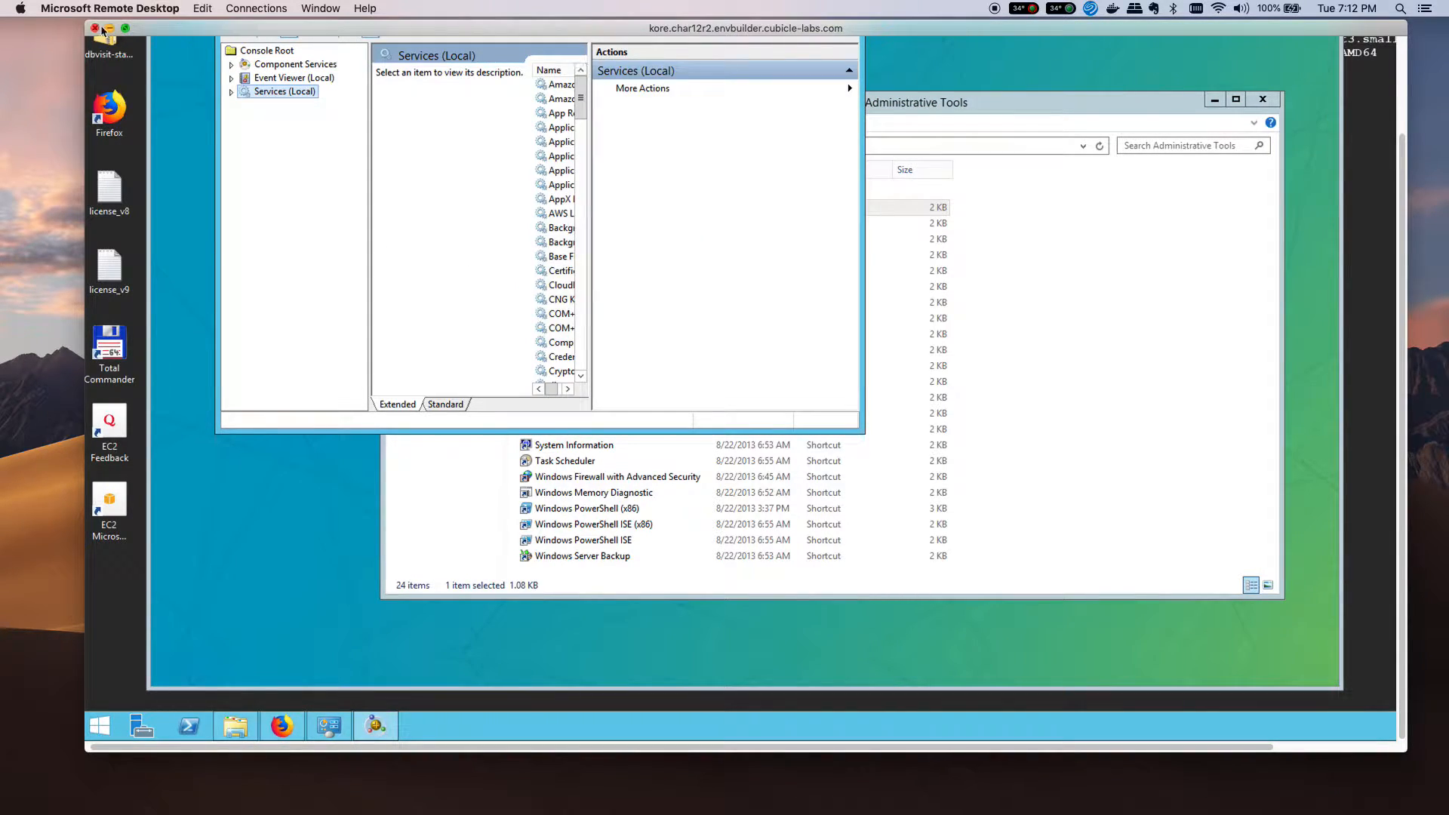
{"action": "left_click", "coordinate": [126, 28]}
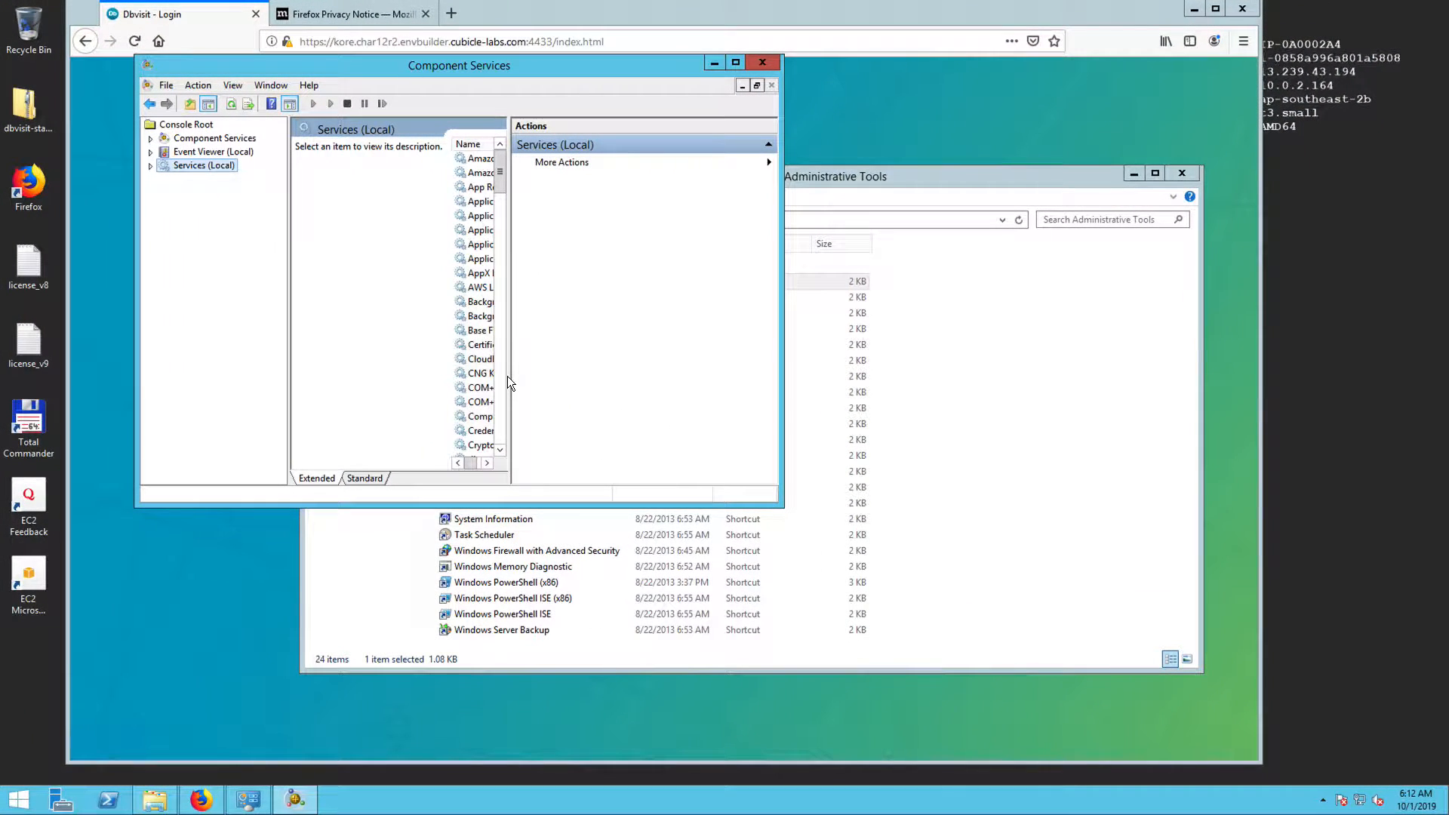
- Widen the services list to show the Status column and stop the dbvserver service on kore
{"action": "left_click_drag", "start_coordinate": [510, 375], "coordinate": [662, 393]}
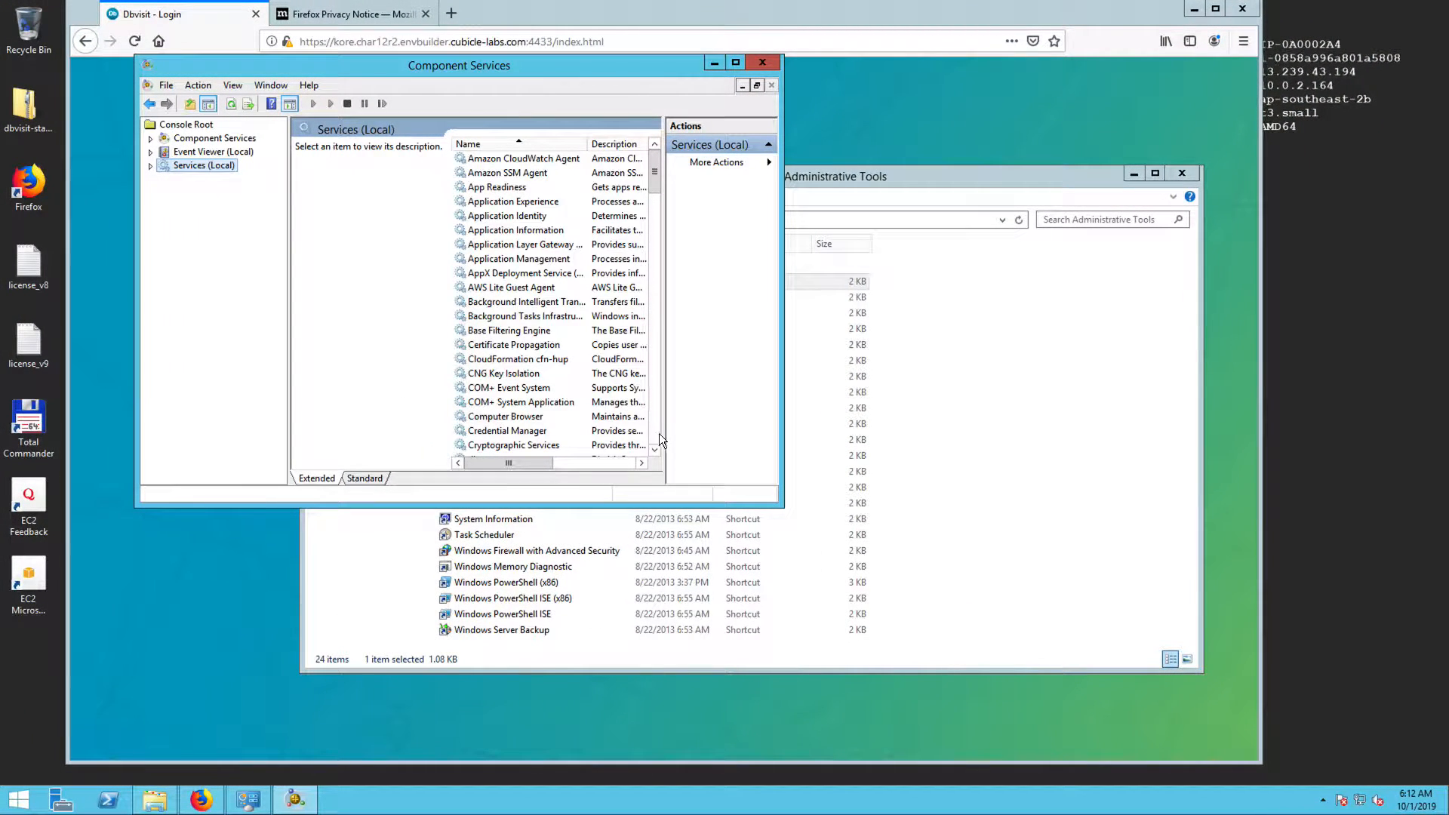
{"action": "scroll", "coordinate": [655, 450], "scroll_direction": "down", "scroll_amount": 1}
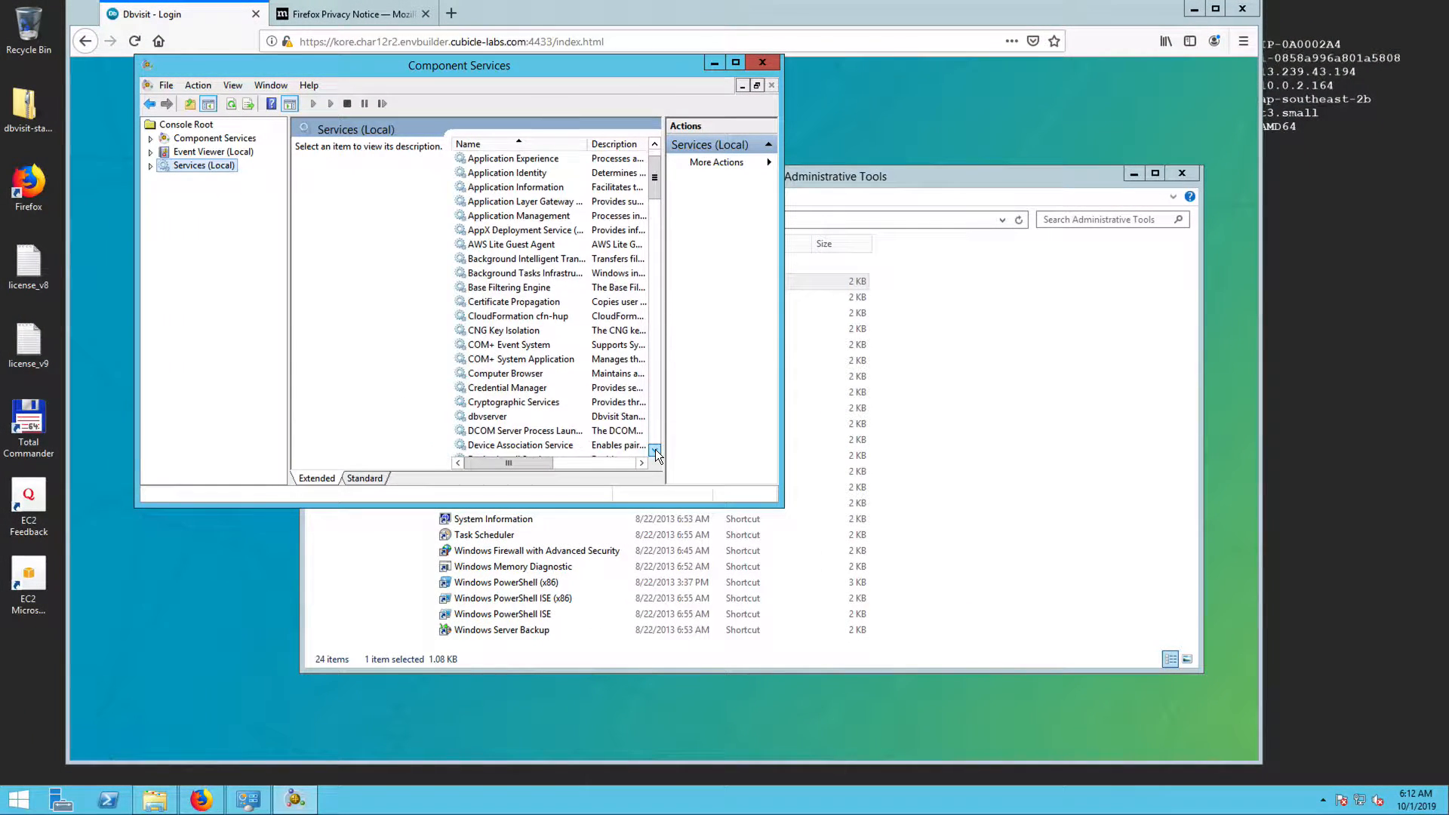
{"action": "left_click", "coordinate": [504, 416]}
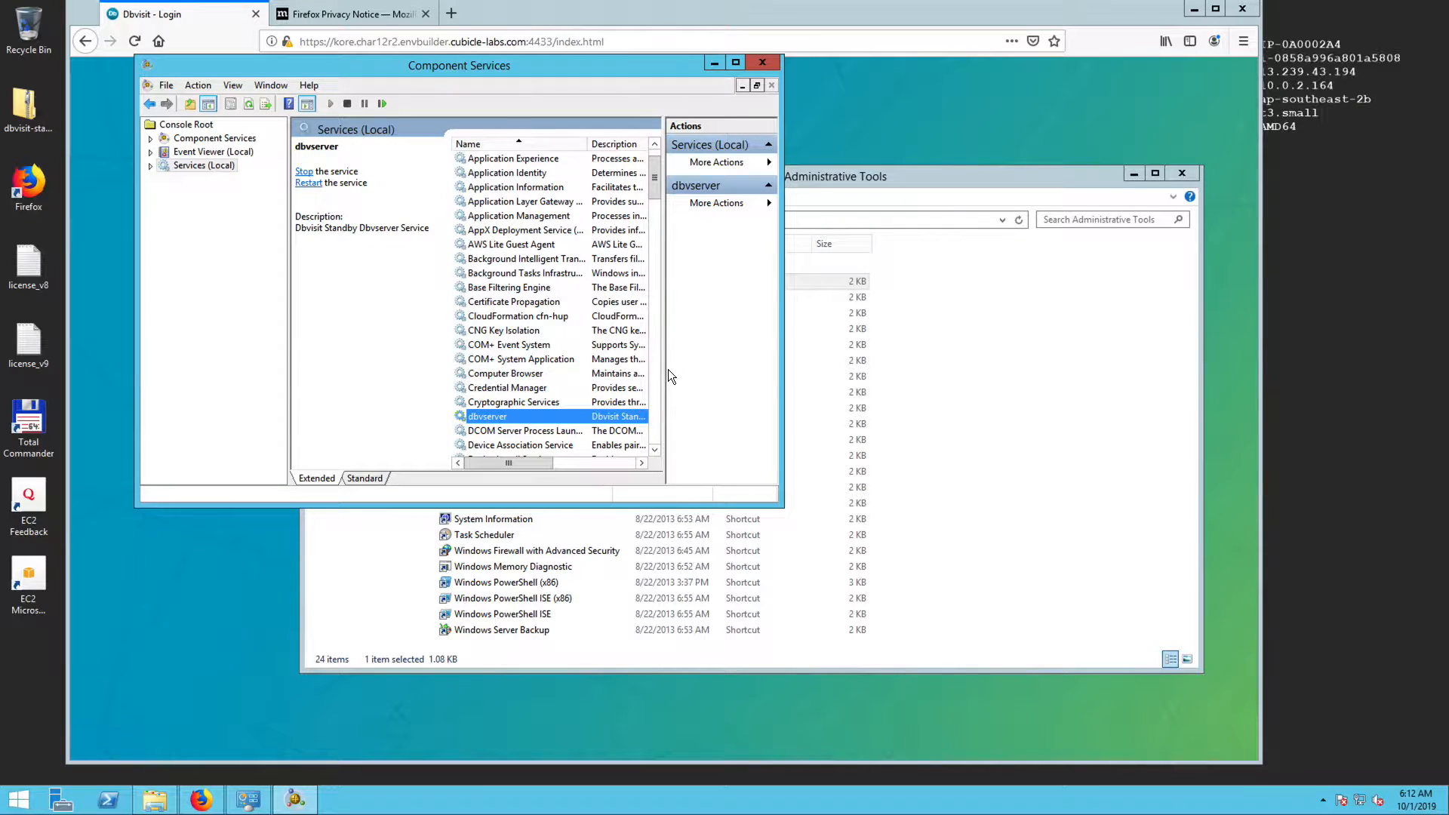
{"action": "left_click_drag", "start_coordinate": [659, 367], "coordinate": [702, 377]}
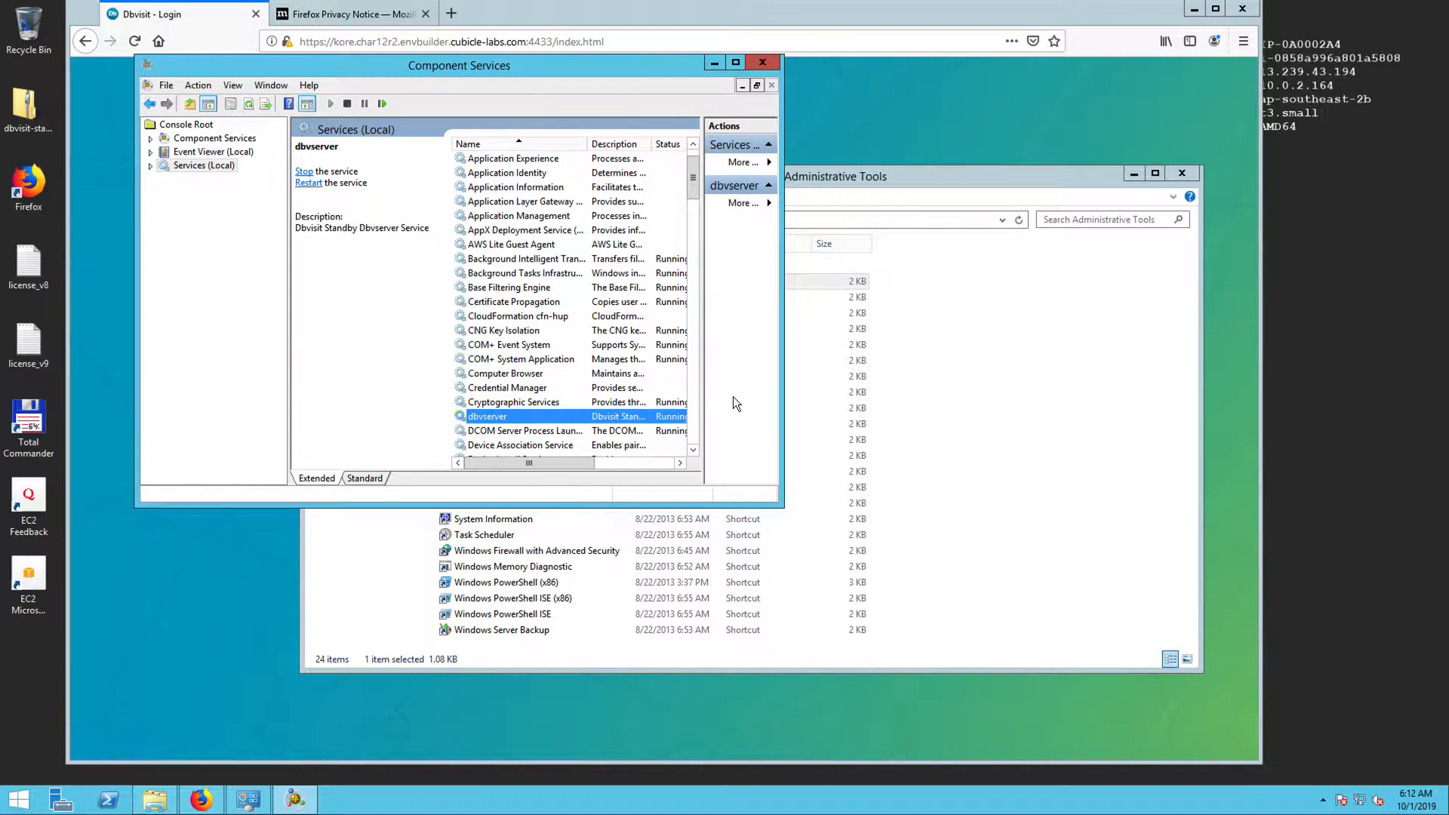
{"action": "left_click", "coordinate": [304, 172]}
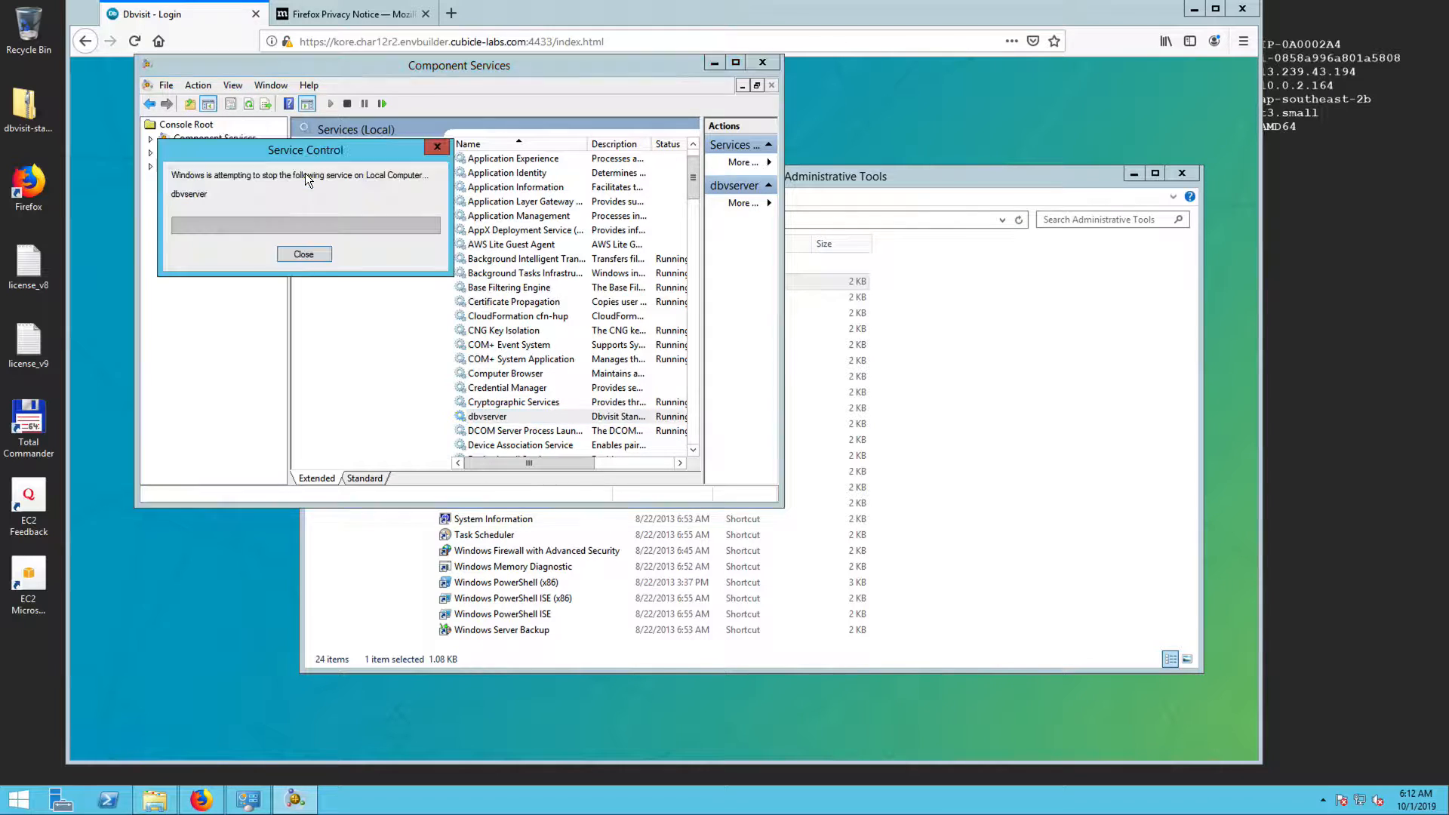